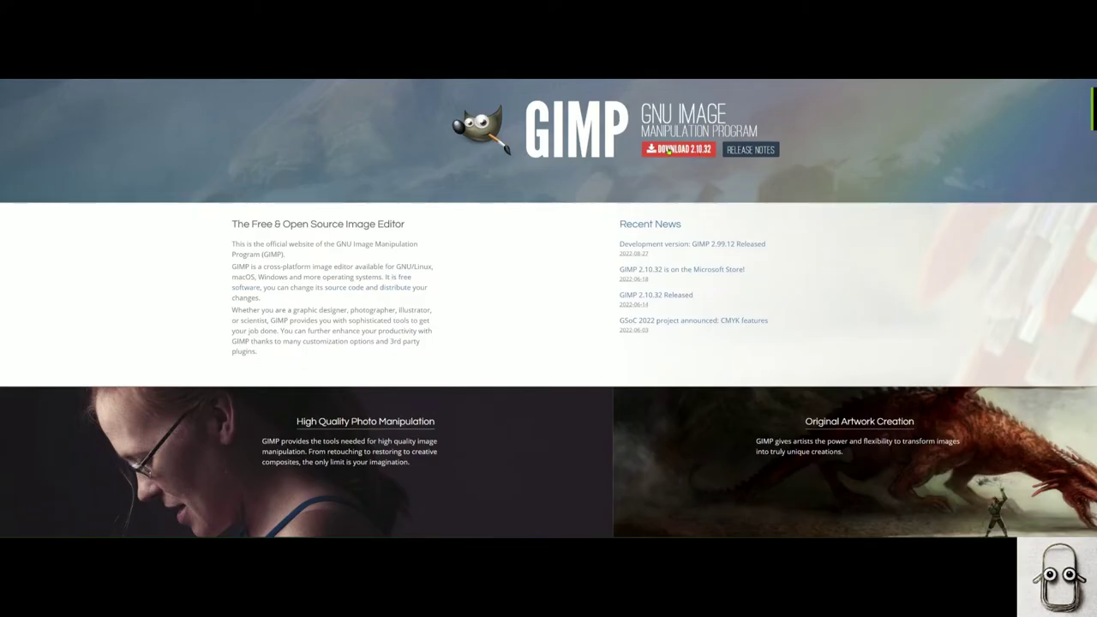
- Open the GIMP 2.10.32 download page and go to the Windows download options
left_click(669, 151)
scroll(625, 234, "down", 1)
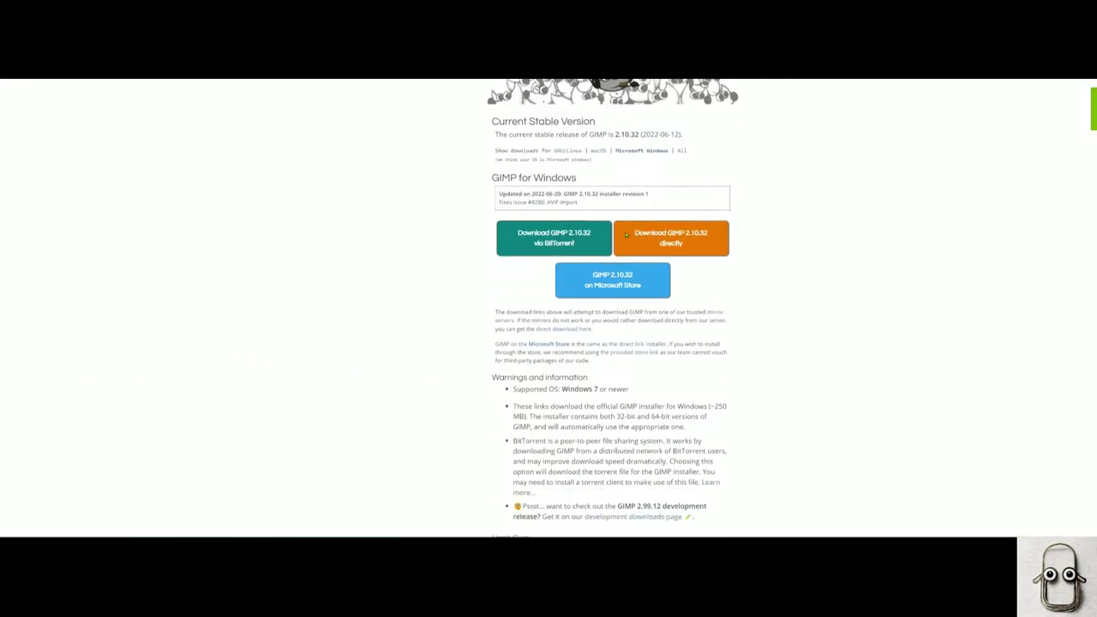
scroll(627, 234, "down", 1)
left_click(726, 183)
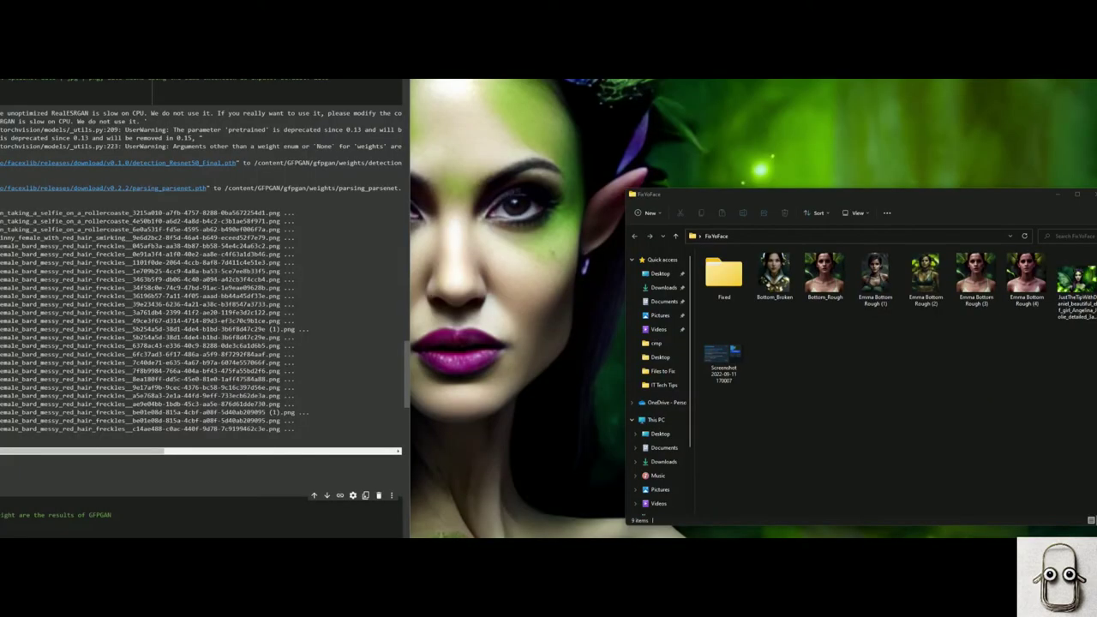
- Open the Bottom_Broken image from the FixYoFace folder in GIMP
right_click(788, 283)
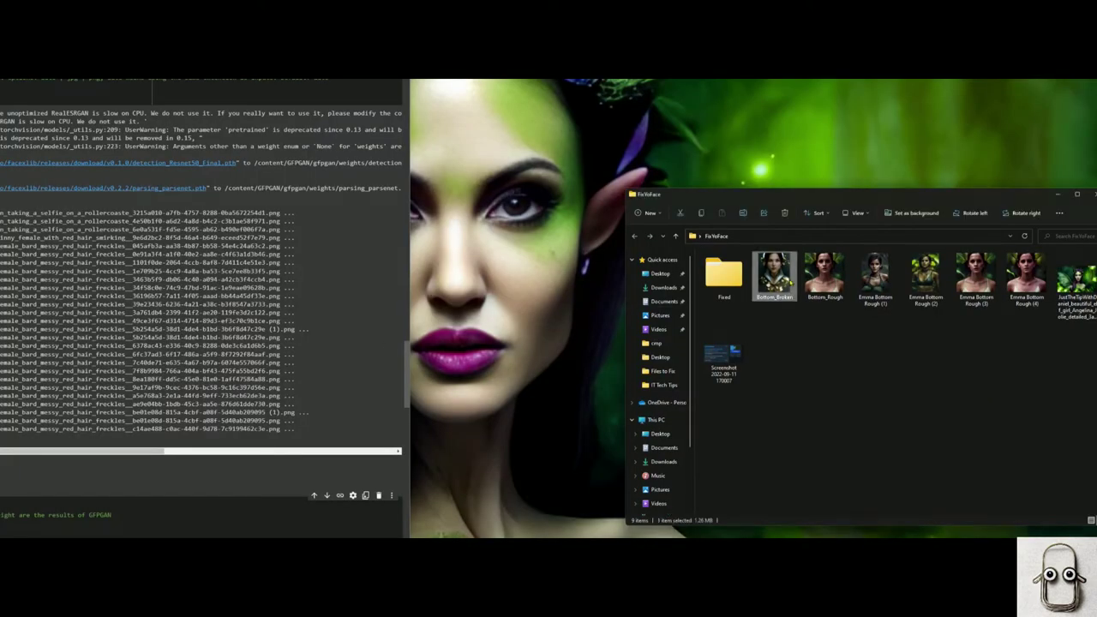
mouse_move(832, 322)
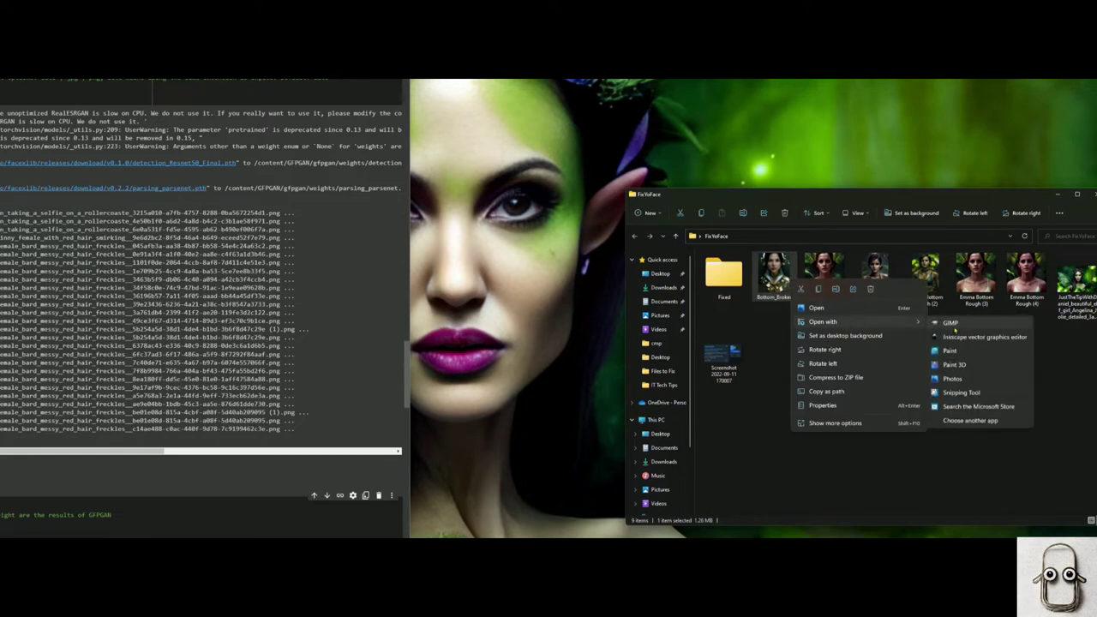
left_click(960, 326)
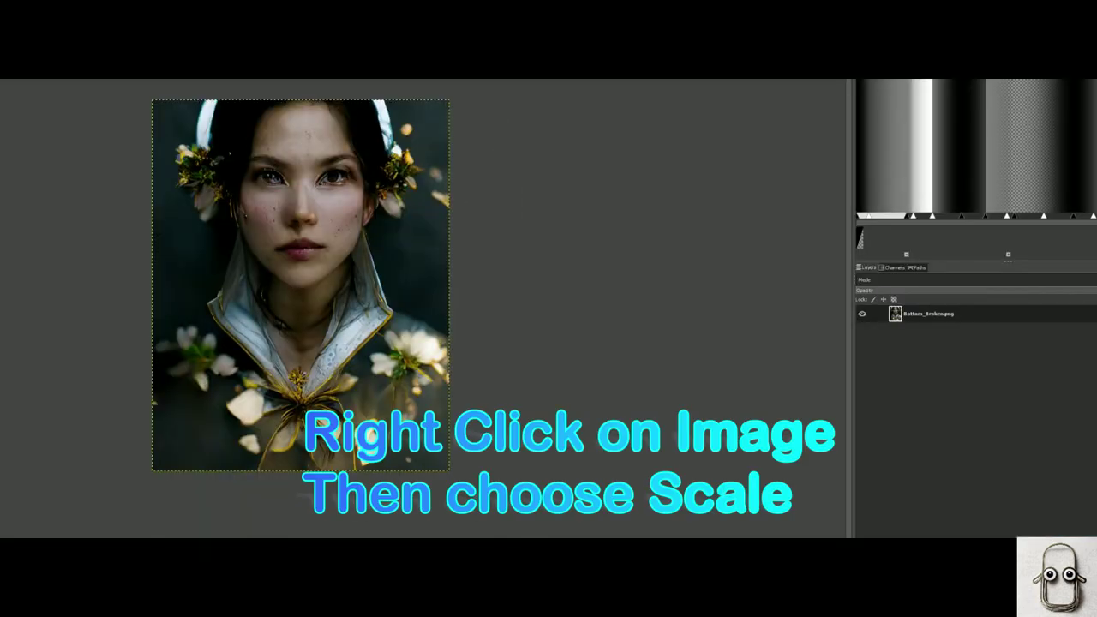
- Scale the image to twice its original width and height
right_click(316, 230)
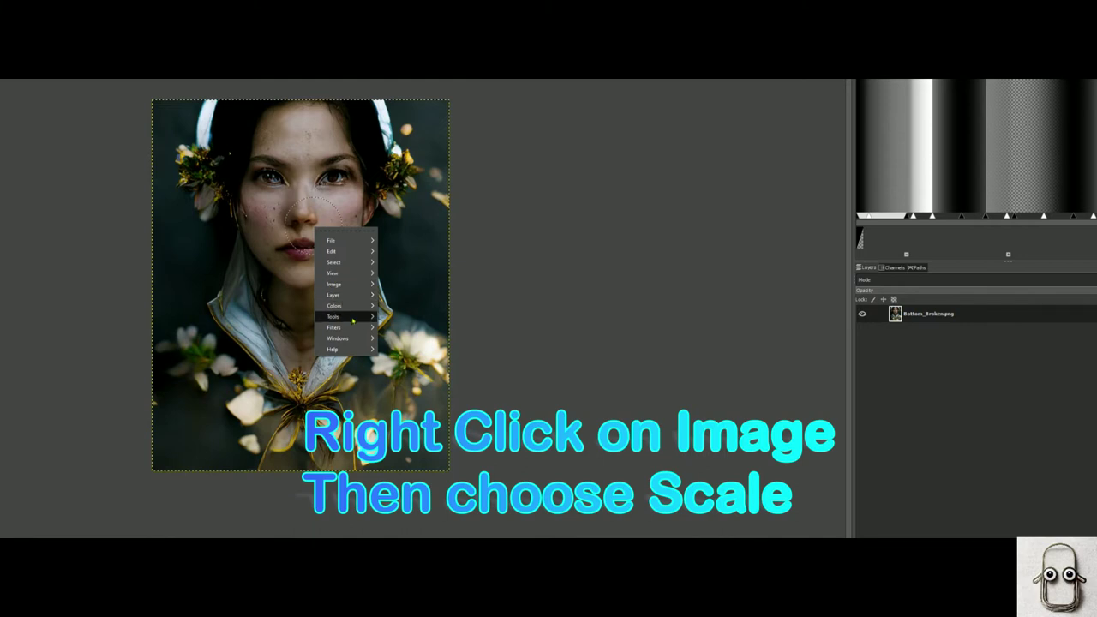
mouse_move(347, 283)
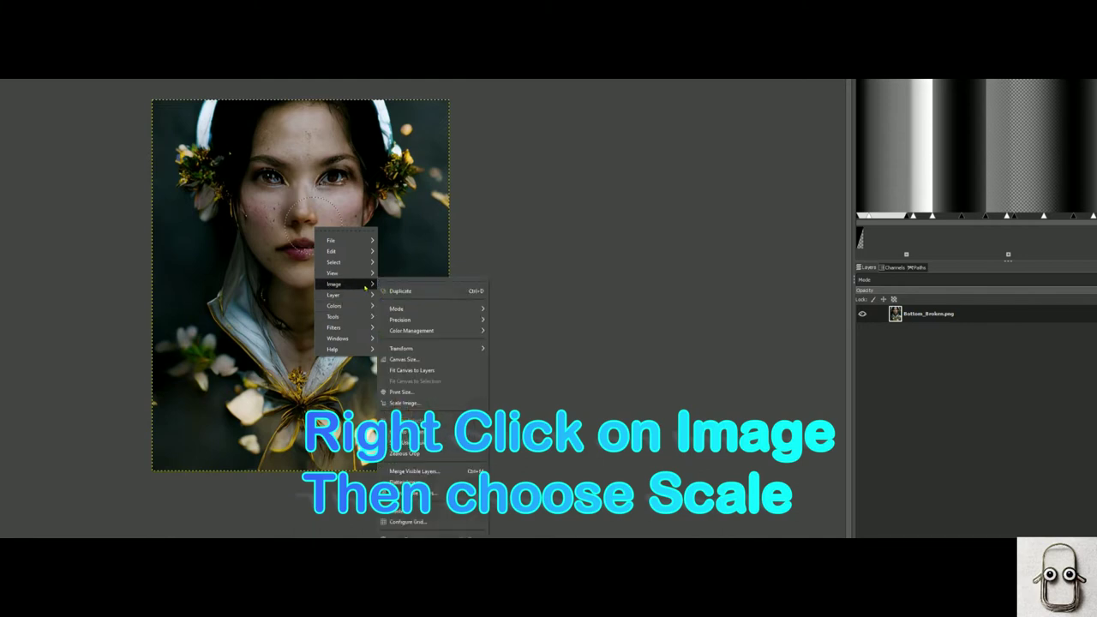
left_click(419, 368)
left_click(399, 378)
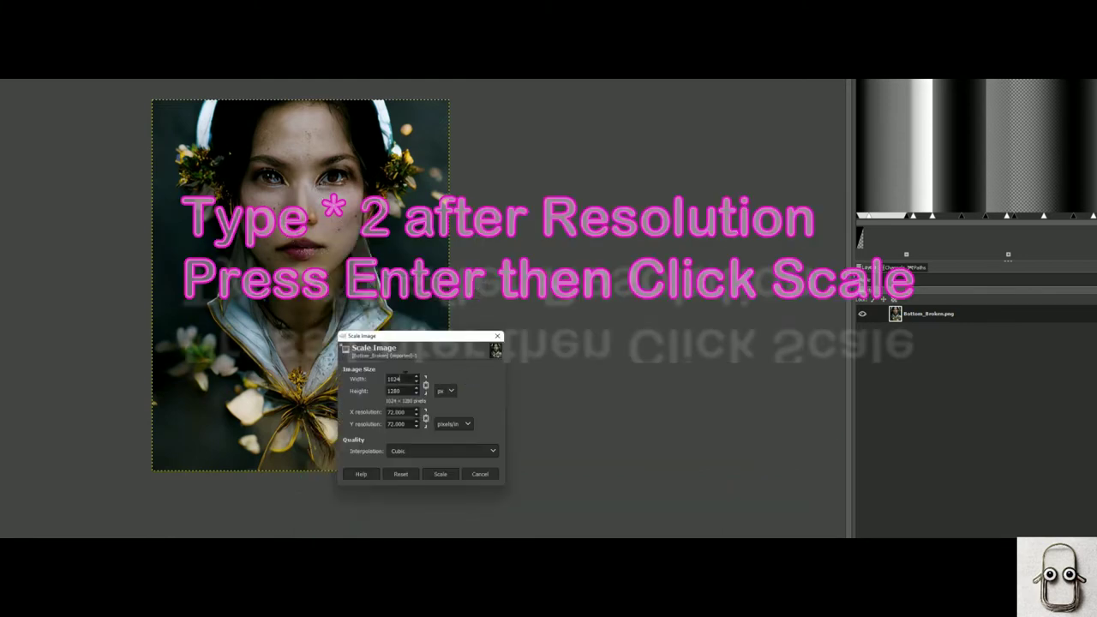
key("Return")
left_click(440, 474)
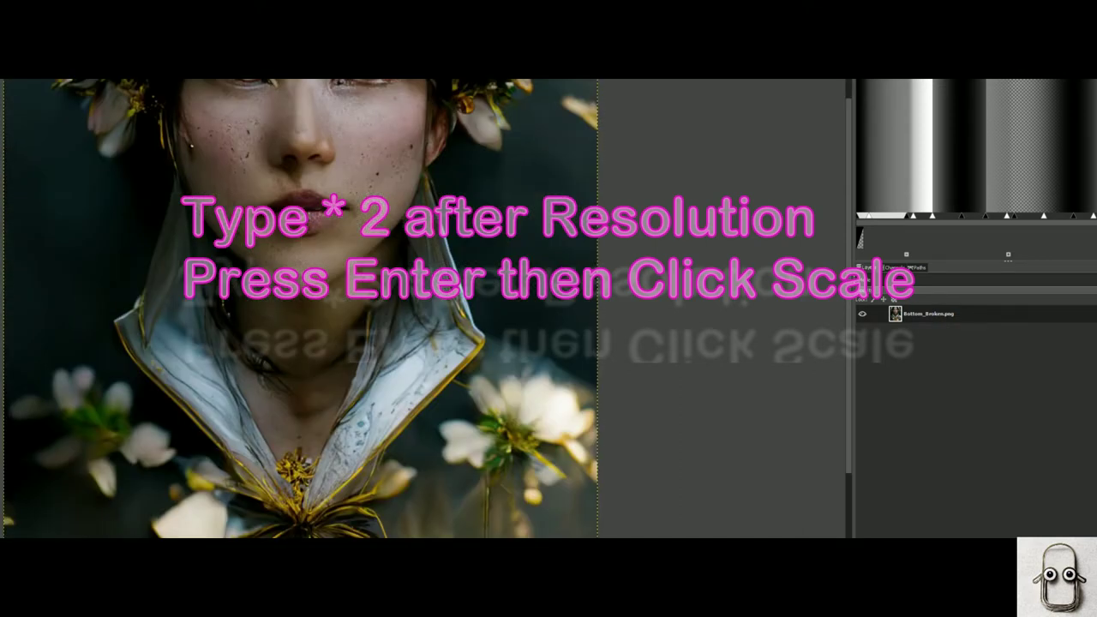
- Rename the Bottom_Broken.png layer to Bottom
scroll(330, 194, "down", 3)
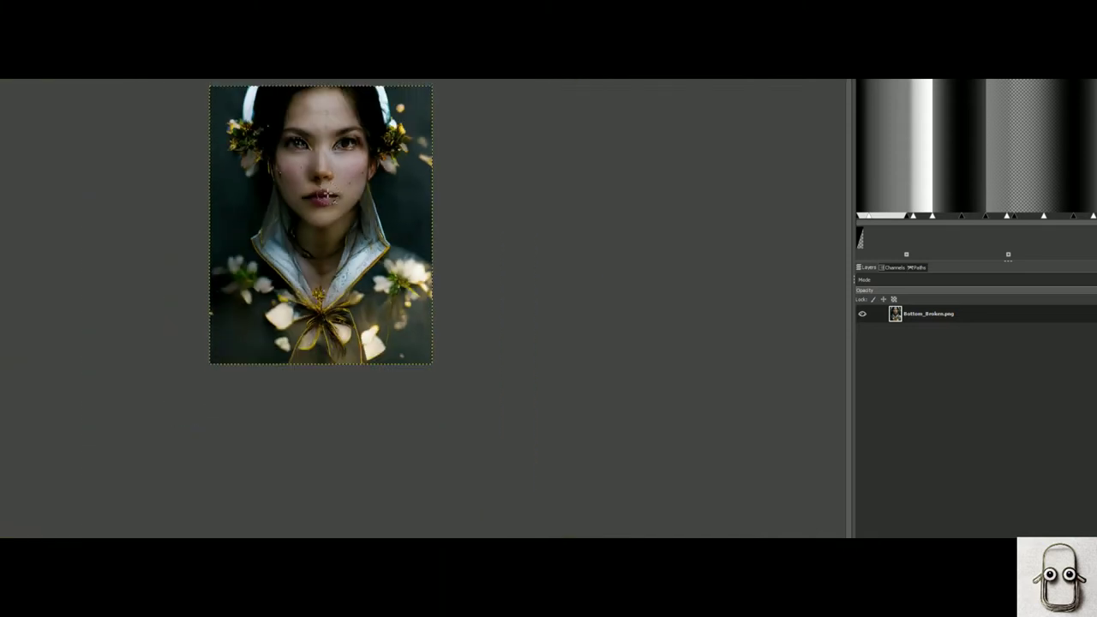
scroll(325, 196, "up", 3)
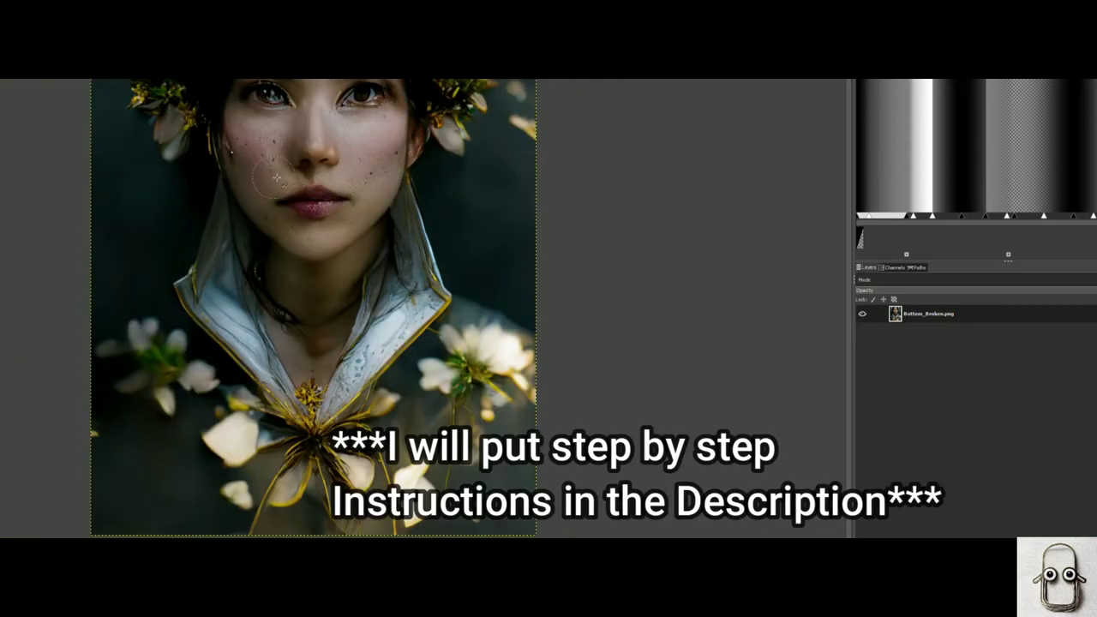
scroll(466, 230, "up", 2)
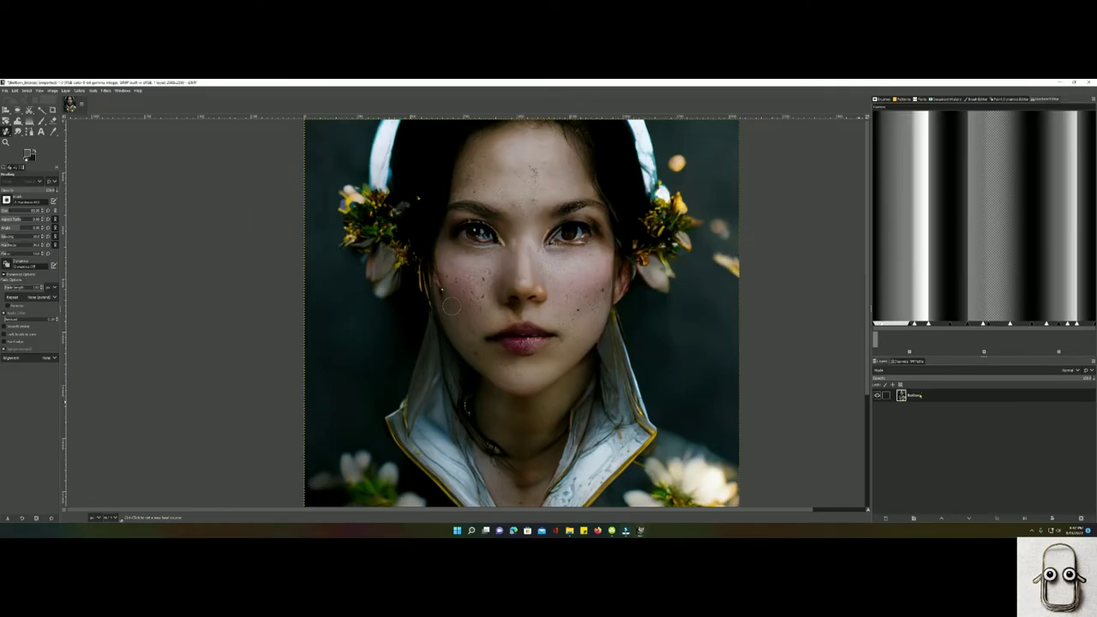
type("bd")
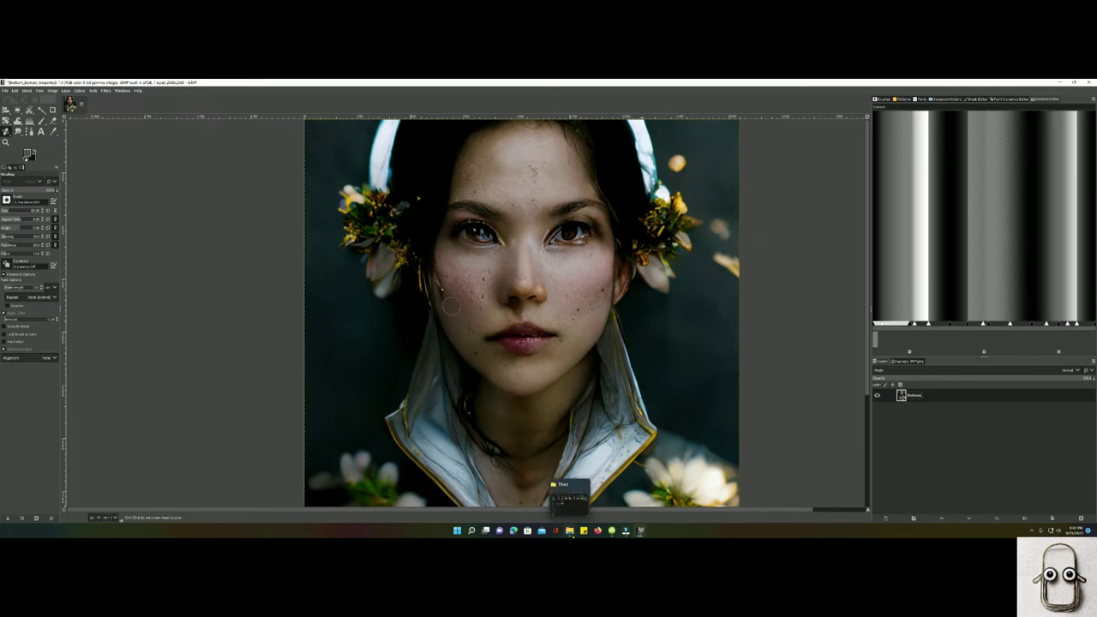
- Add the Fixed_Top image from the Fixed folder as a new layer and place it above the Bottom layer
left_click(570, 531)
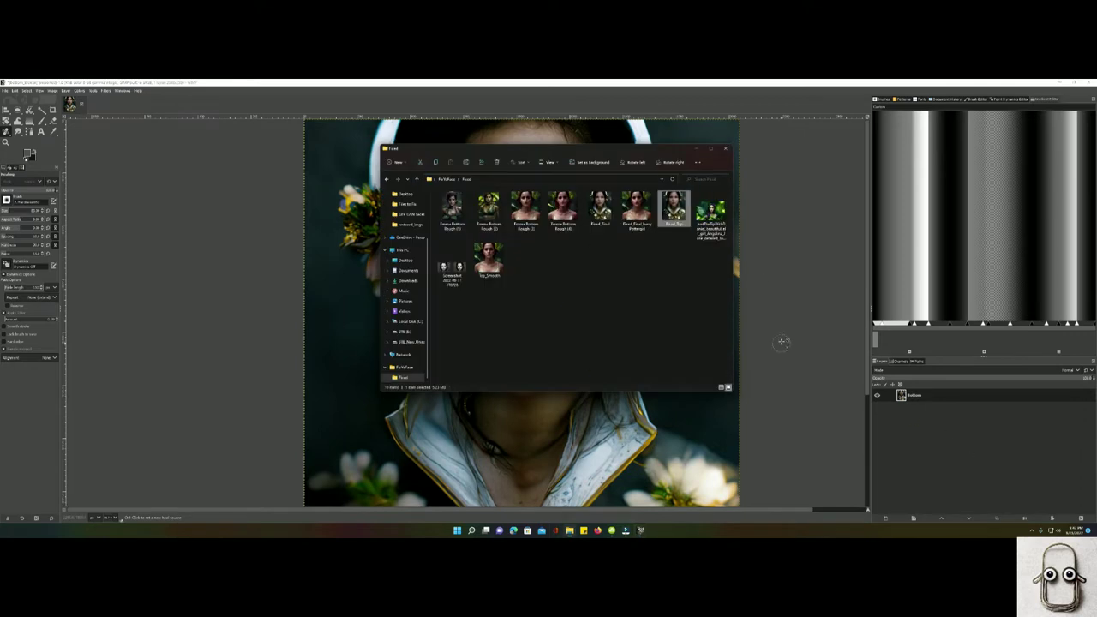
left_click_drag(673, 206, 285, 301)
left_click(285, 300)
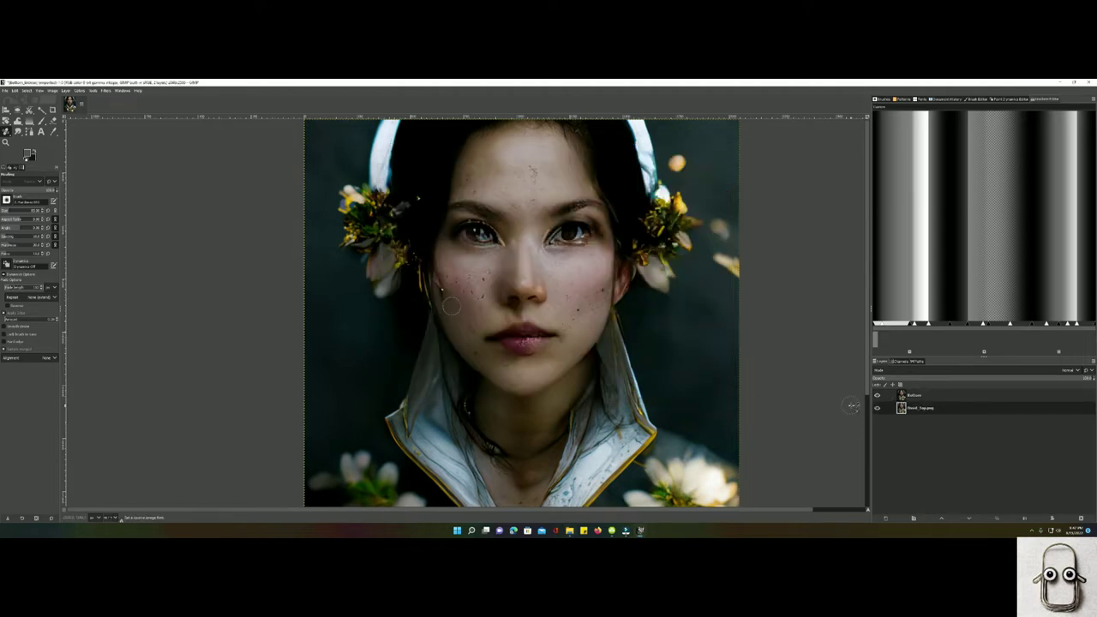
left_click_drag(915, 408, 913, 392)
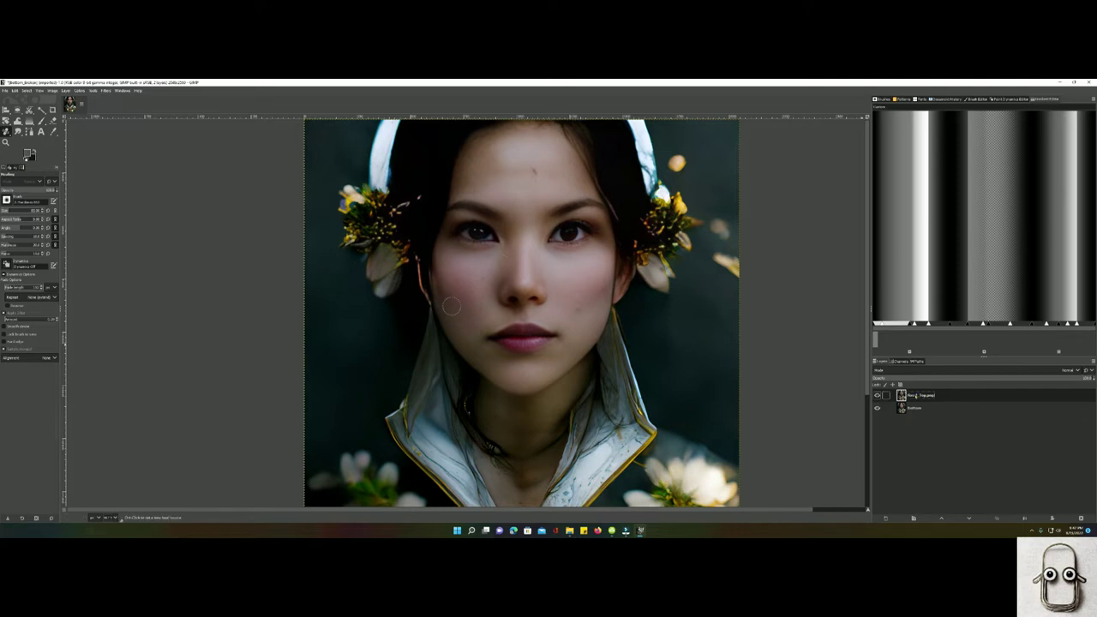
- Compare the face on the Bottom layer with the Fixed_Top layer by toggling the upper layer's visibility
left_click(913, 408)
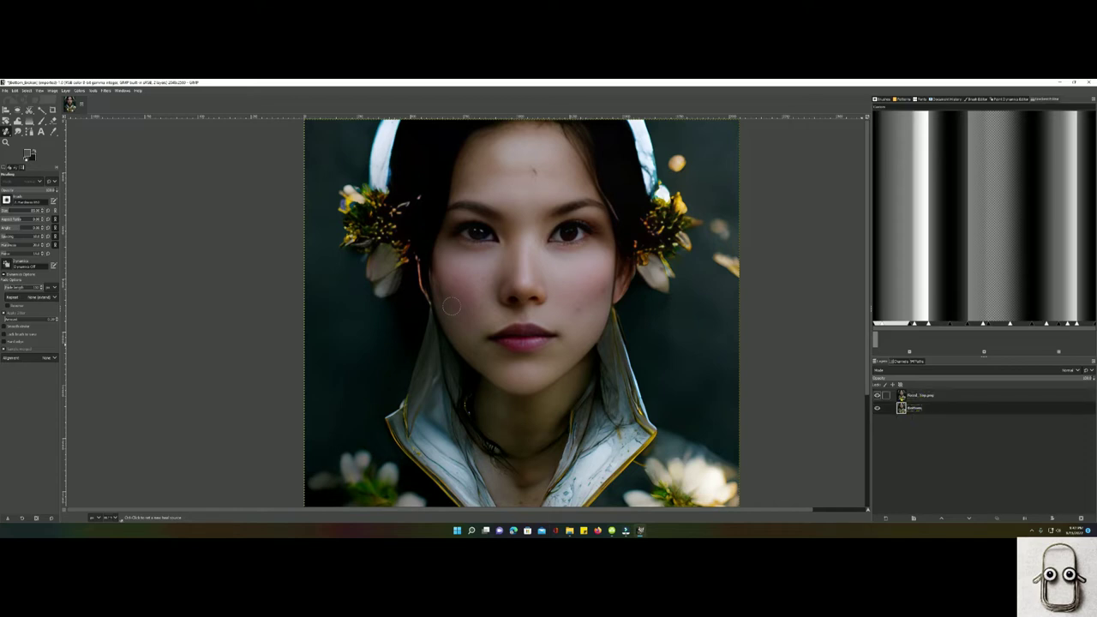
scroll(616, 334, "up", 2)
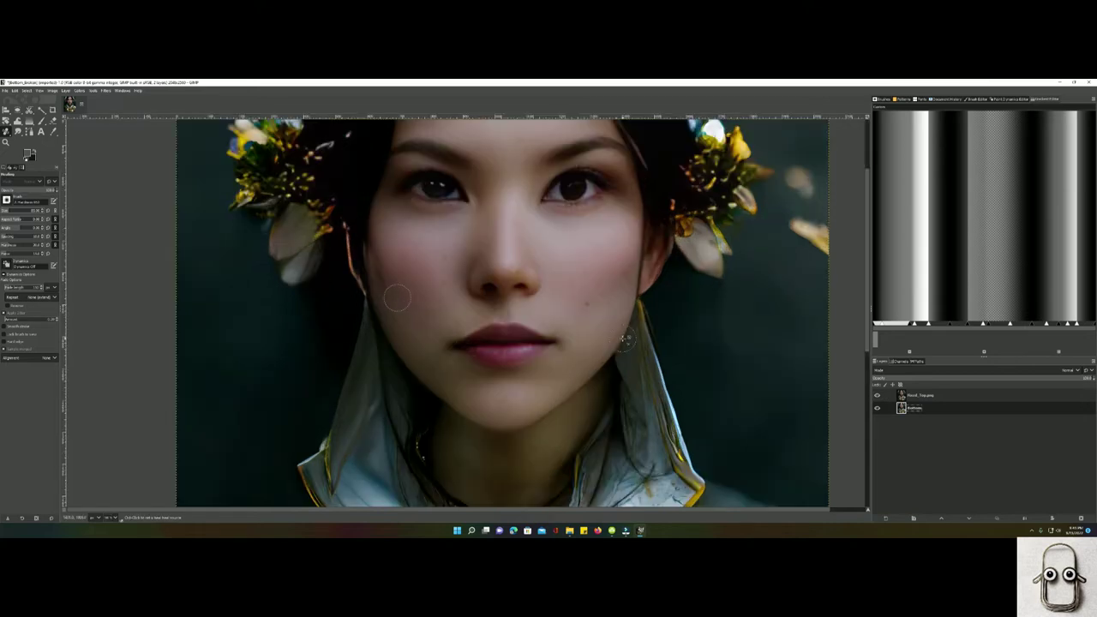
scroll(623, 338, "up", 3)
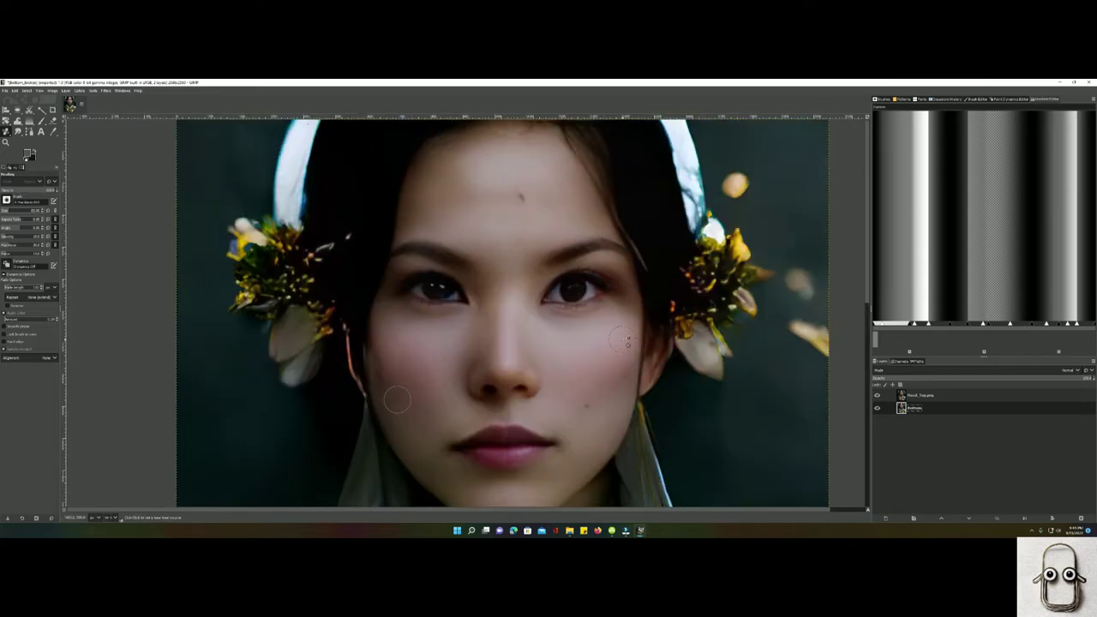
left_click(877, 408)
left_click(877, 395)
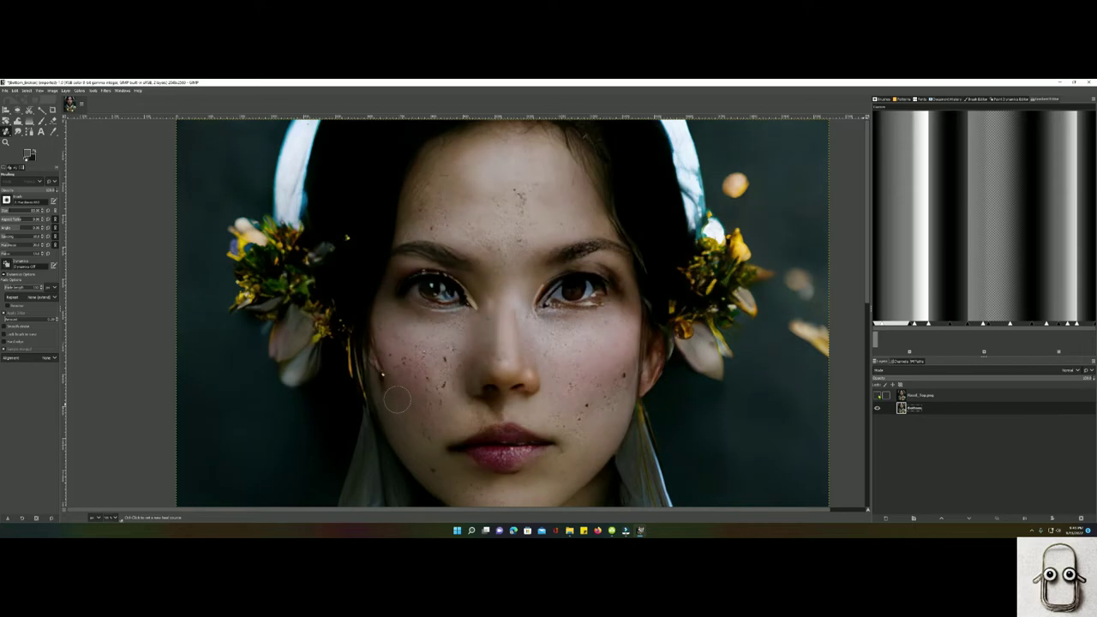
left_click(877, 395)
left_click(877, 395)
left_click(878, 395)
left_click(877, 395)
scroll(490, 287, "up", 1)
scroll(490, 288, "down", 2)
left_click(877, 396)
left_click(877, 395)
left_click(877, 396)
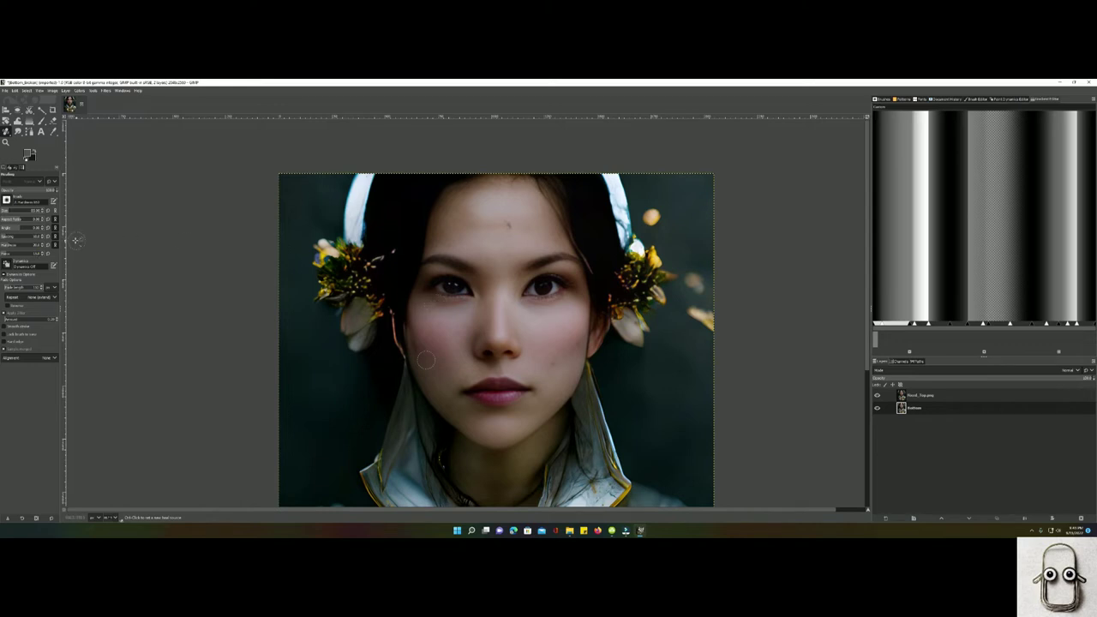
- Switch to the Clone tool and set its brush size to 85
left_click_drag(40, 245, 30, 245)
left_click(488, 325)
key("c")
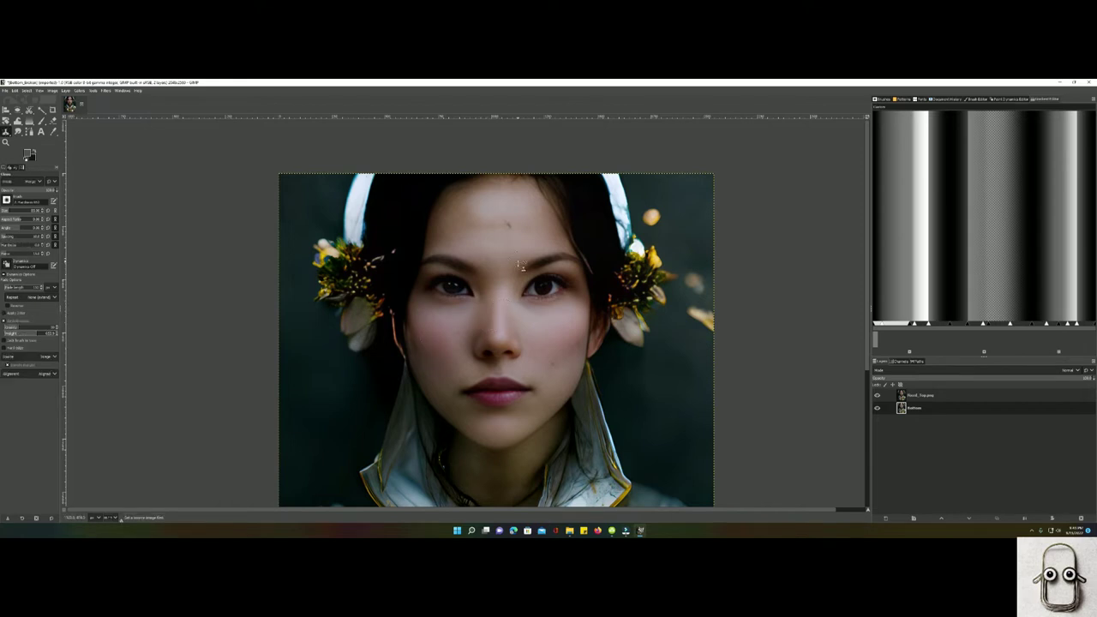
left_click(35, 209)
type("85")
key("Return")
- Set the Clone brush spacing to 1 and its hardness to 25
scroll(126, 233, "down", 3)
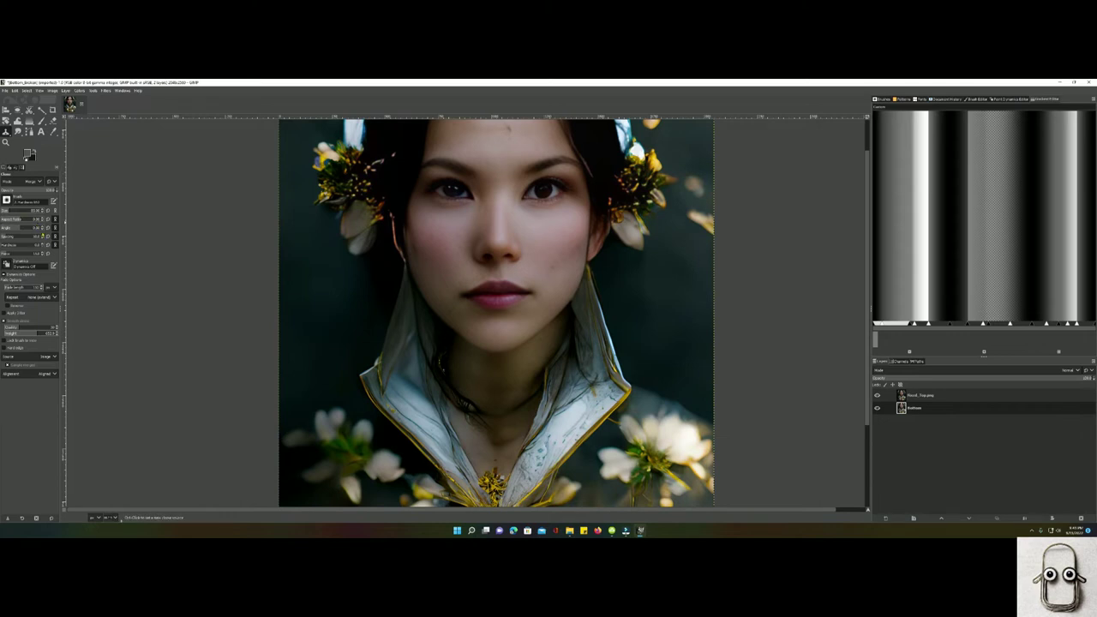
double_click(28, 237)
type("1")
key("Return")
left_click(31, 245)
type("25")
key("Return")
- Set the Clone tool's alignment to Aligned
scroll(558, 197, "up", 5)
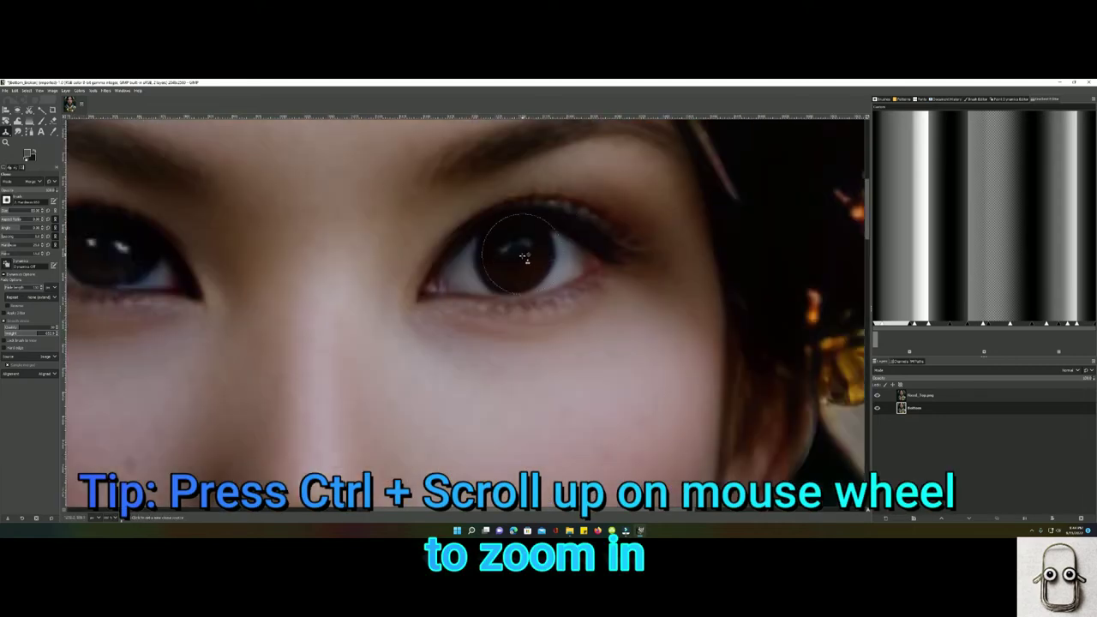
scroll(518, 258, "down", 3)
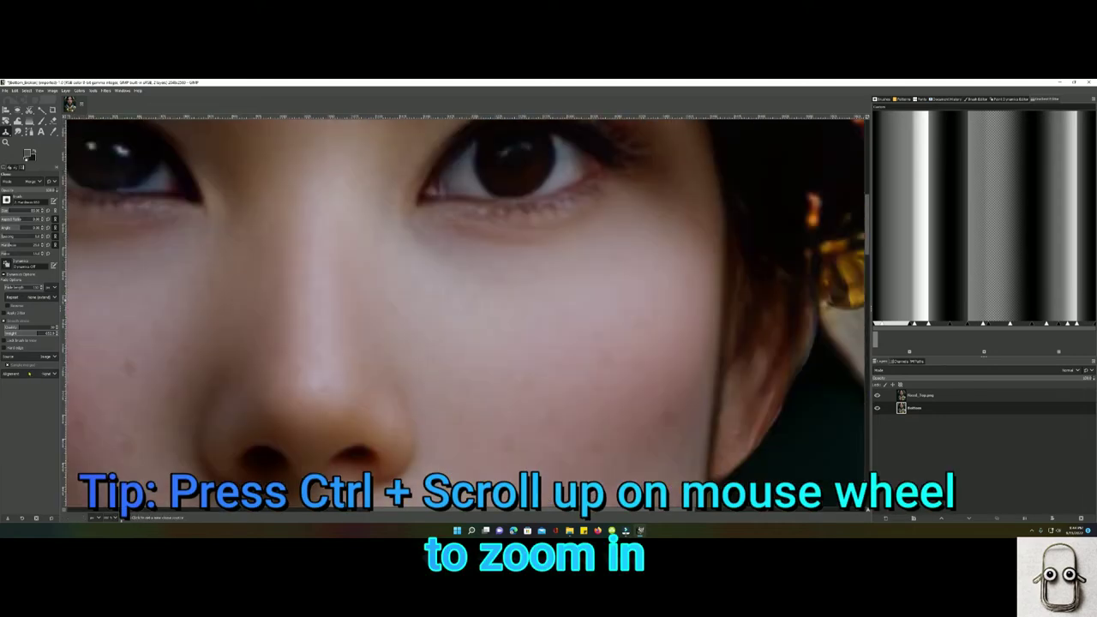
left_click(29, 373)
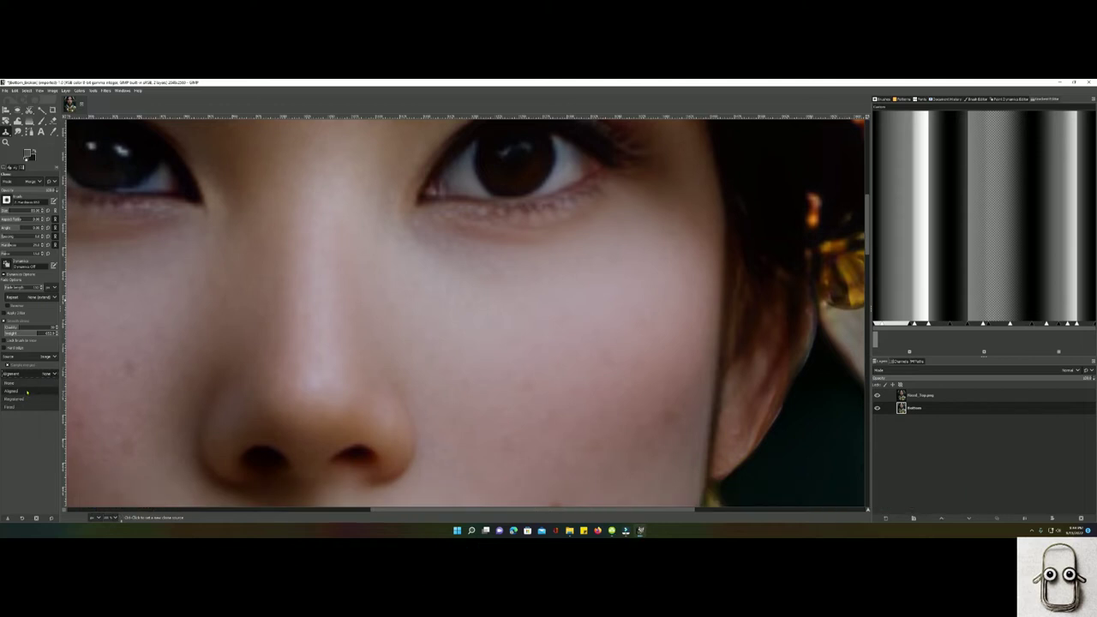
left_click(27, 392)
- On the Fixed_Top layer, clone the iris of the eye on the right over the iris of the eye on the left
scroll(521, 241, "down", 3)
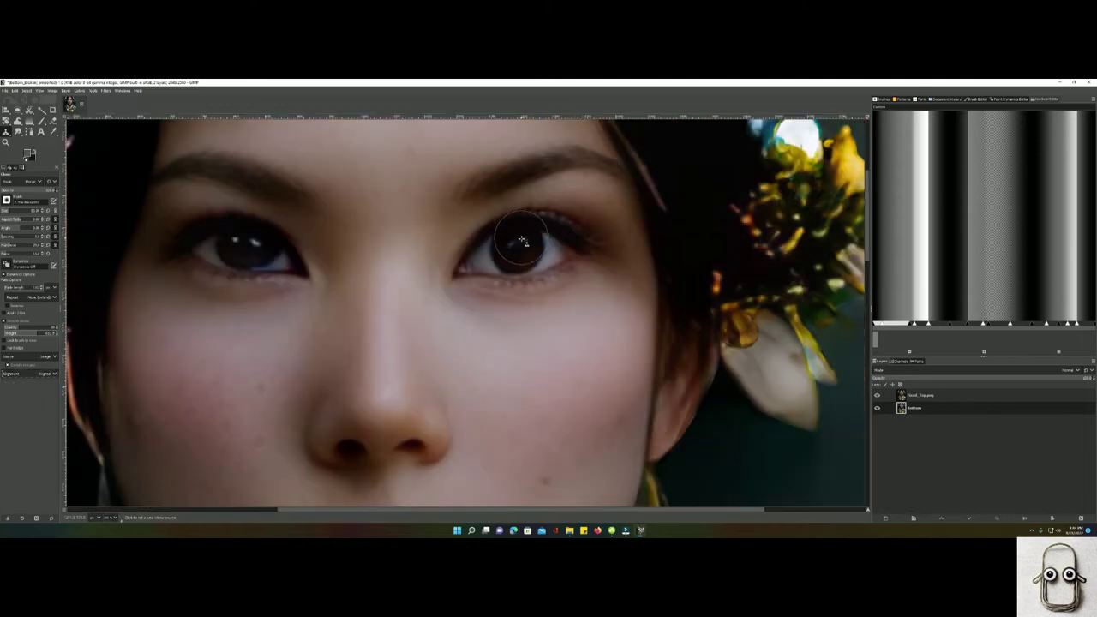
scroll(522, 241, "down", 3)
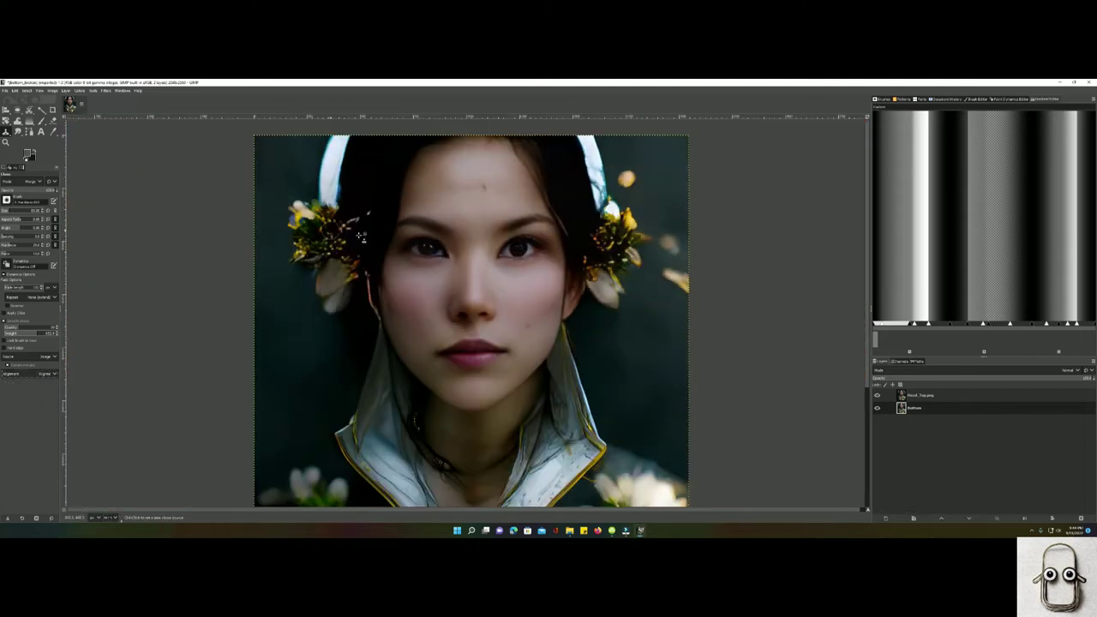
left_click(479, 362, "ctrl")
scroll(668, 238, "up", 1)
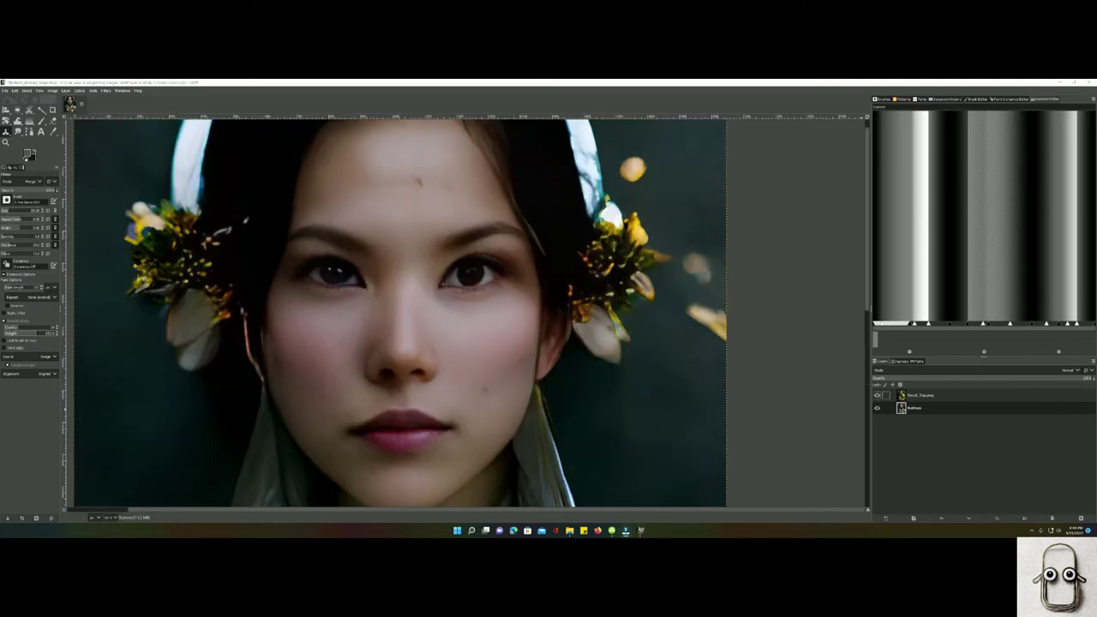
scroll(463, 278, "up", 2)
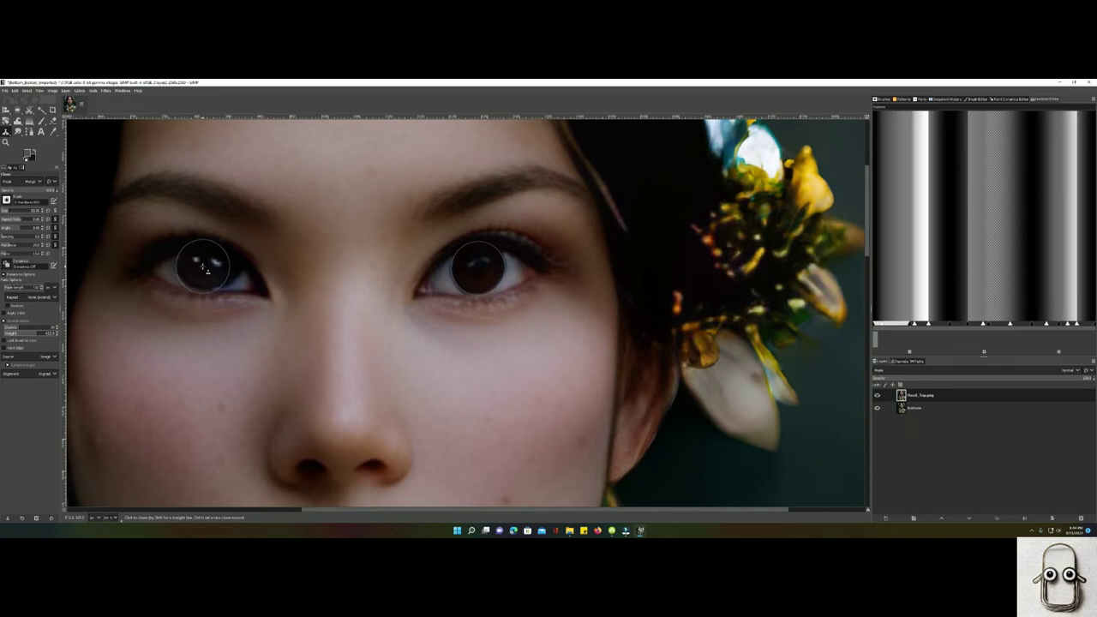
mouse_move(213, 266)
left_mouse_down()
mouse_move(223, 270)
mouse_move(190, 265)
mouse_move(230, 277)
mouse_move(187, 270)
left_mouse_up()
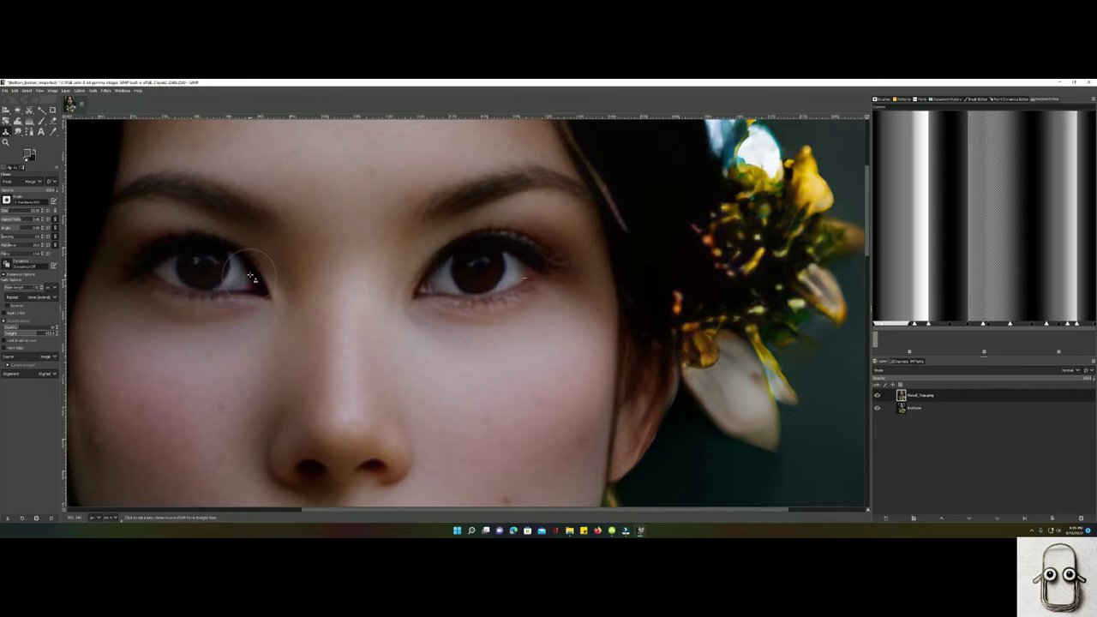
scroll(253, 271, "down", 1)
scroll(233, 272, "down", 2)
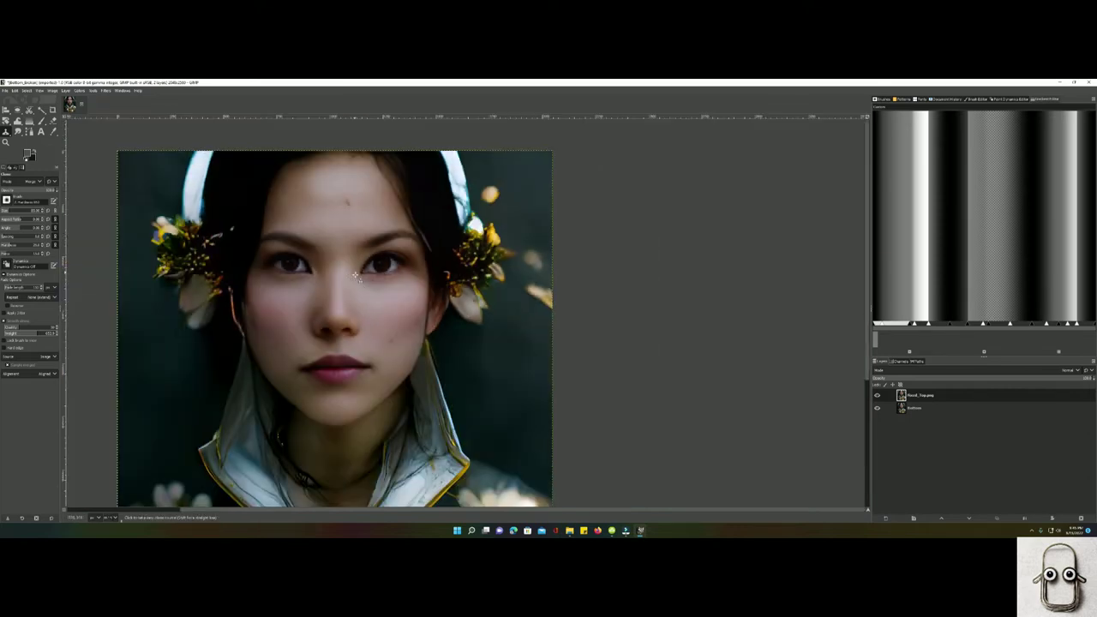
- Heal the blemish in the middle of the forehead with the Heal tool, sampling clean skin beside it
scroll(361, 297, "up", 2)
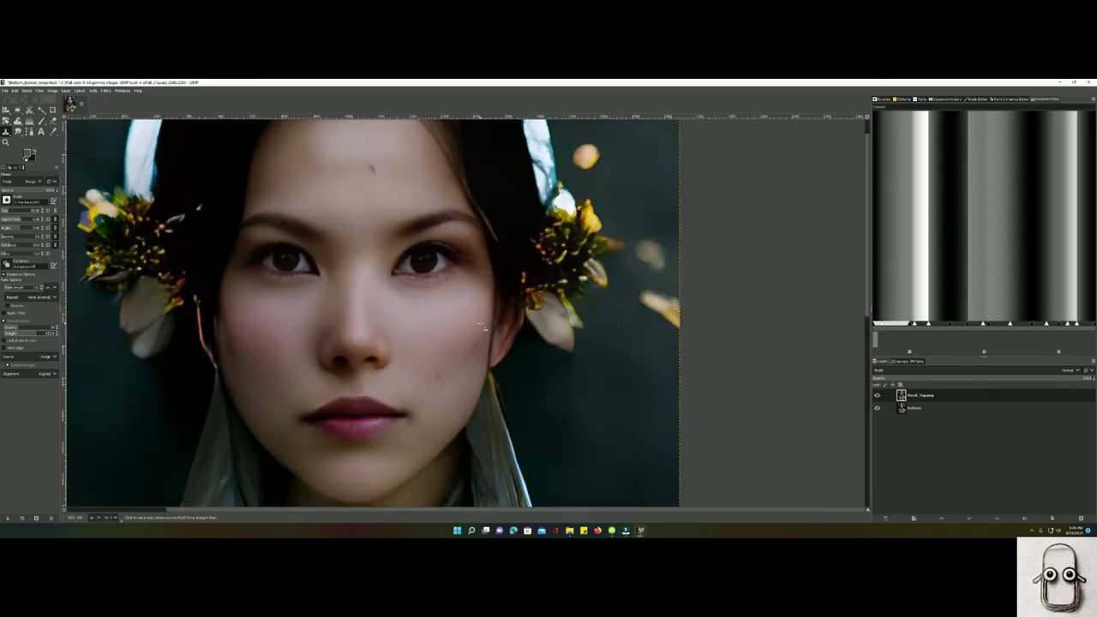
scroll(324, 282, "up", 2)
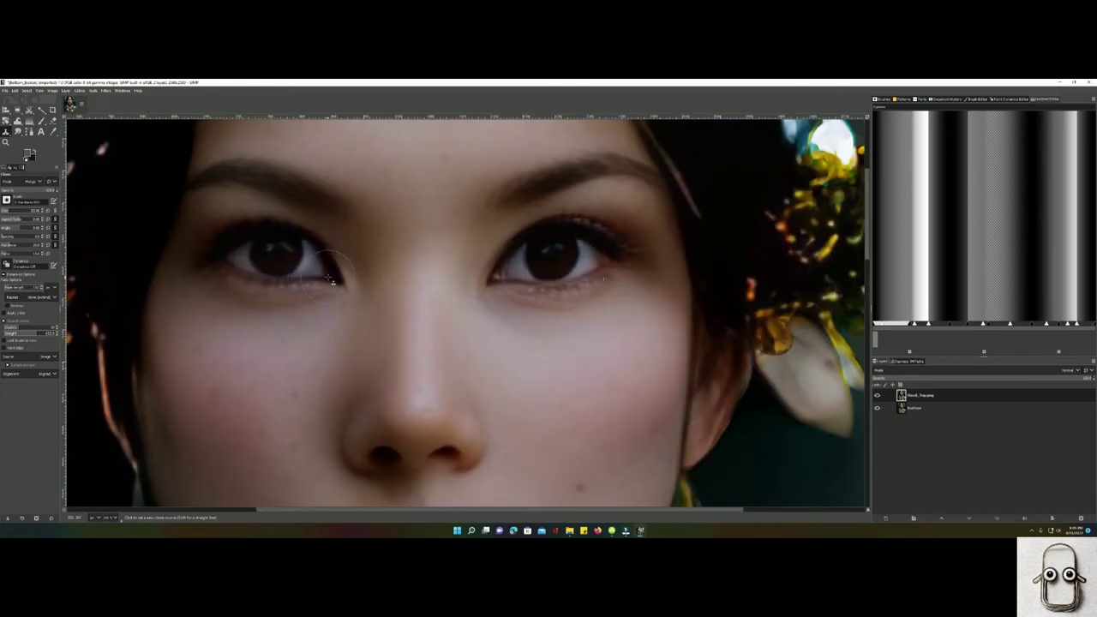
key("h")
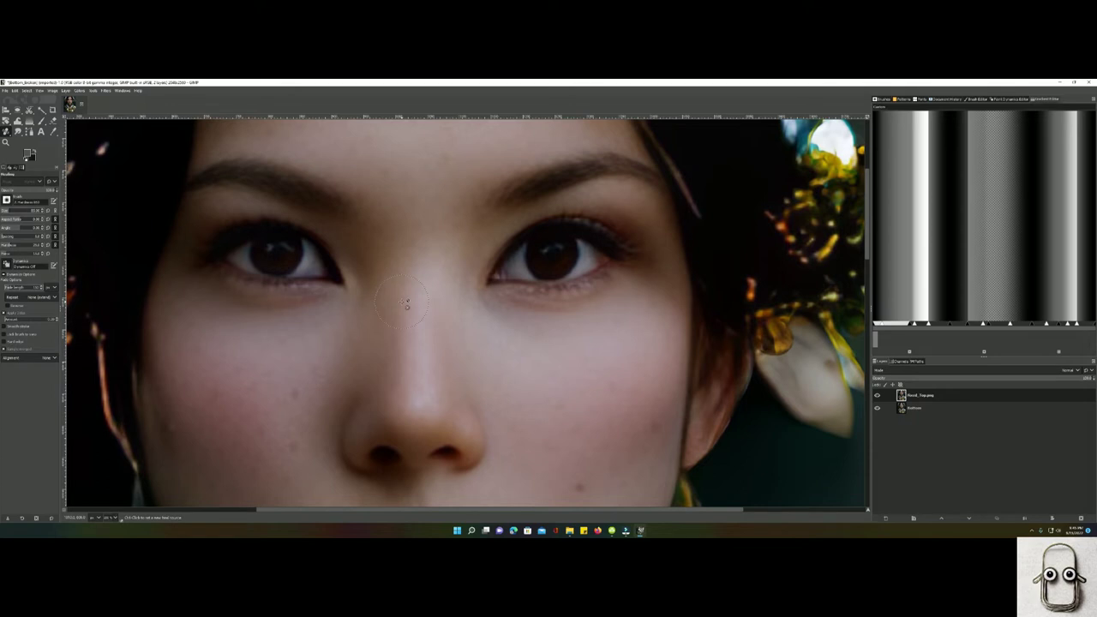
scroll(432, 371, "down", 2)
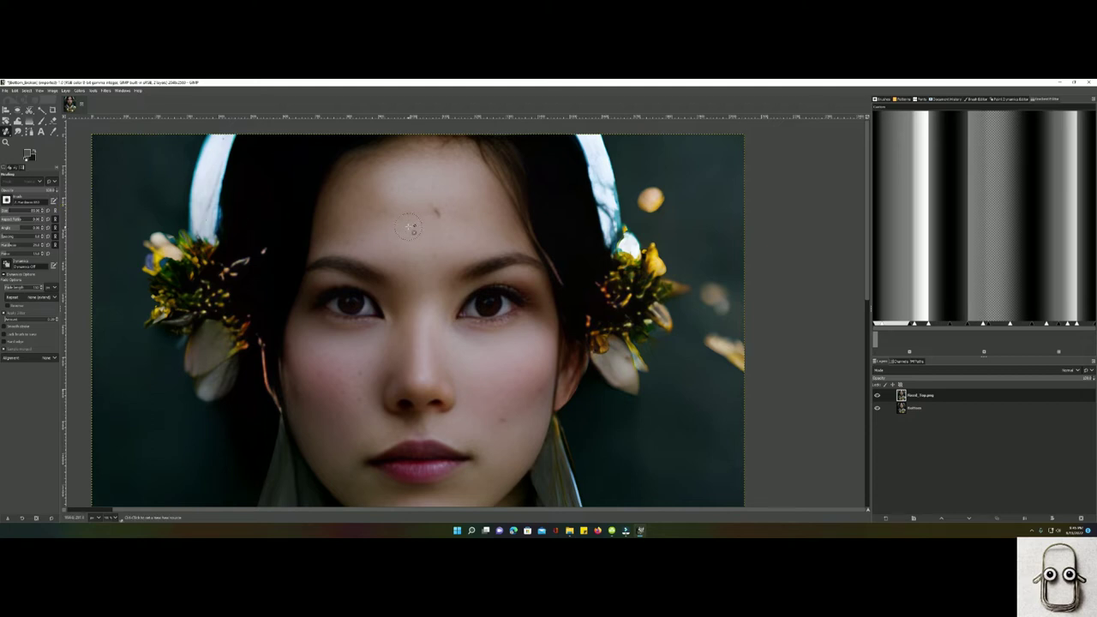
scroll(411, 228, "up", 1)
scroll(411, 225, "down", 2)
scroll(416, 211, "up", 2)
left_click(419, 211, "ctrl")
left_click(450, 213)
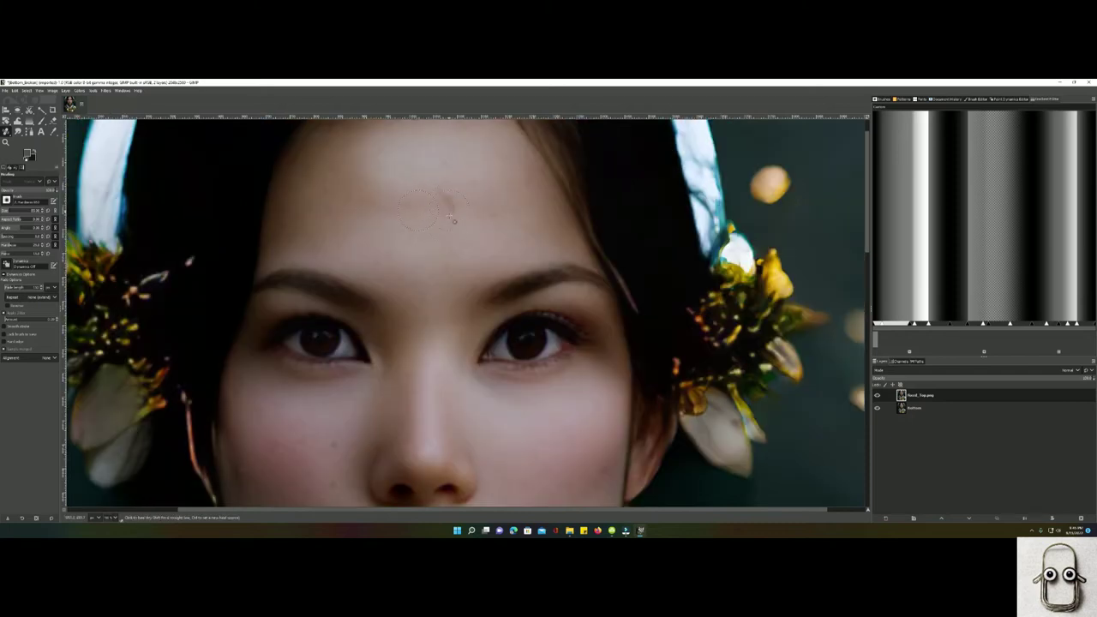
- Set a new healing source on the outer part of the cheek below the eye on the left
left_click(251, 462, "ctrl")
scroll(239, 479, "down", 1)
scroll(569, 371, "down", 3)
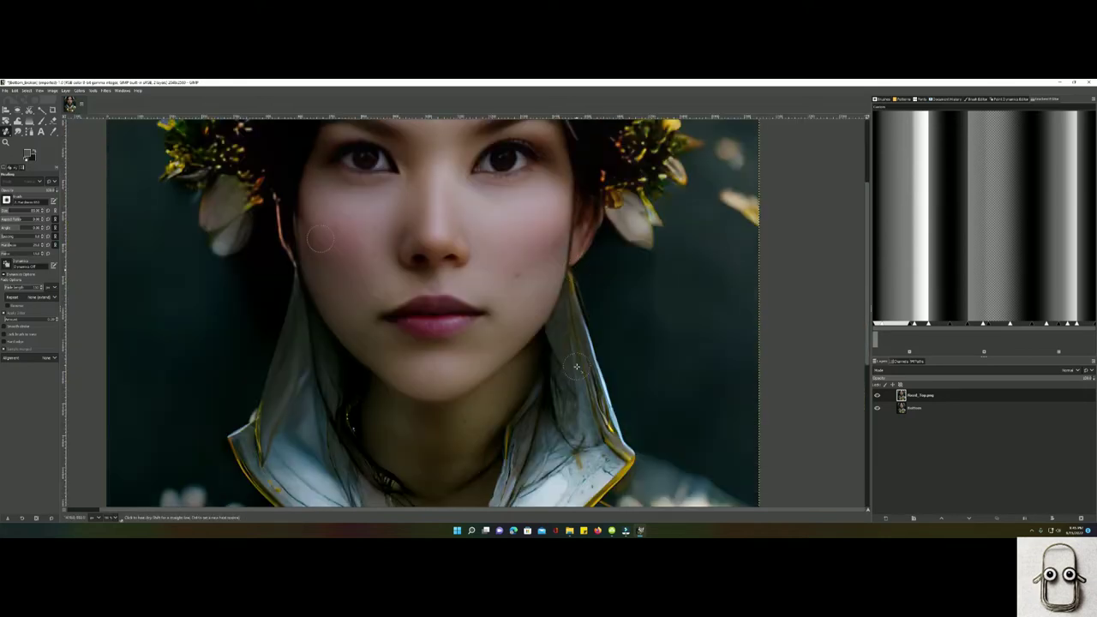
scroll(549, 360, "up", 2)
scroll(523, 340, "down", 1)
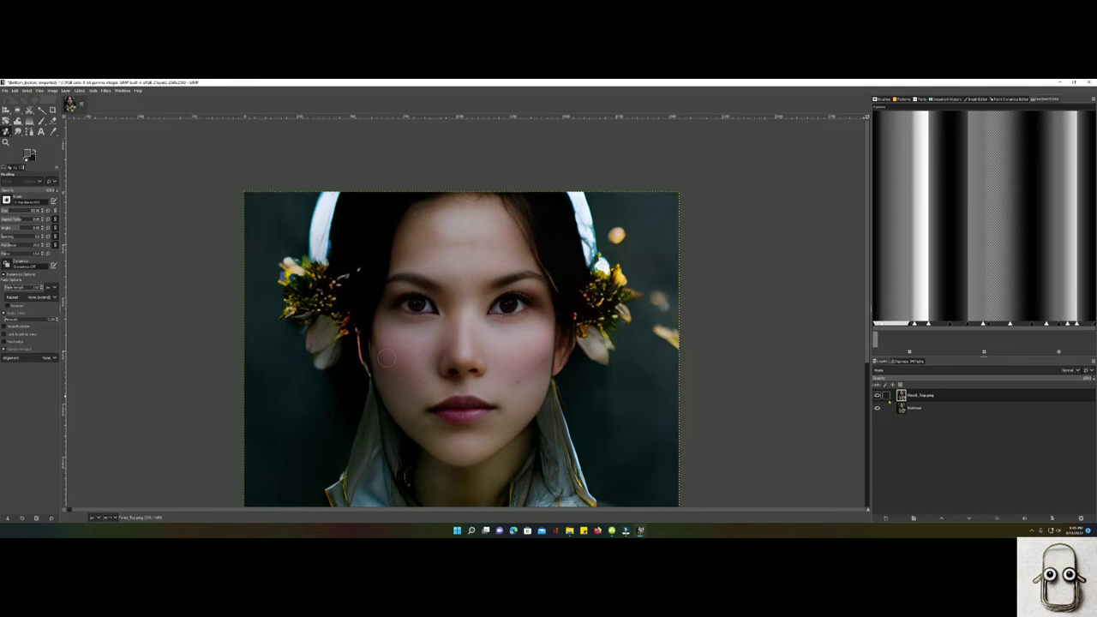
- Rename the Fixed_Top layer as Middle
double_click(917, 395)
type("Toe")
key("Return")
scroll(54, 298, "down", 1)
double_click(912, 395)
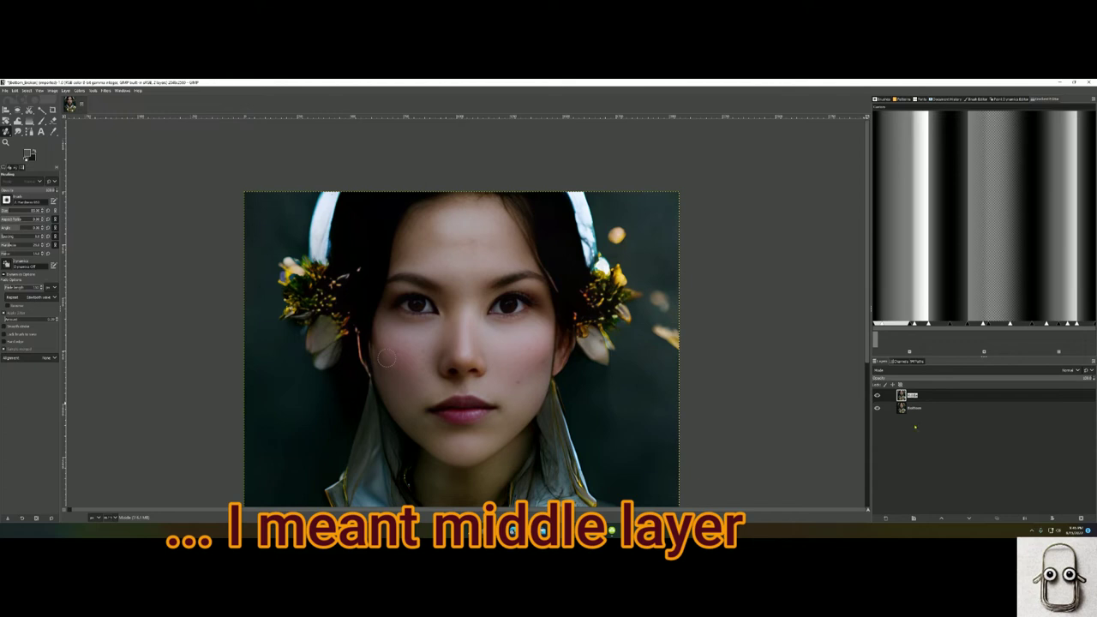
- Set the Middle layer's blend mode to Grain extract
double_click(901, 397)
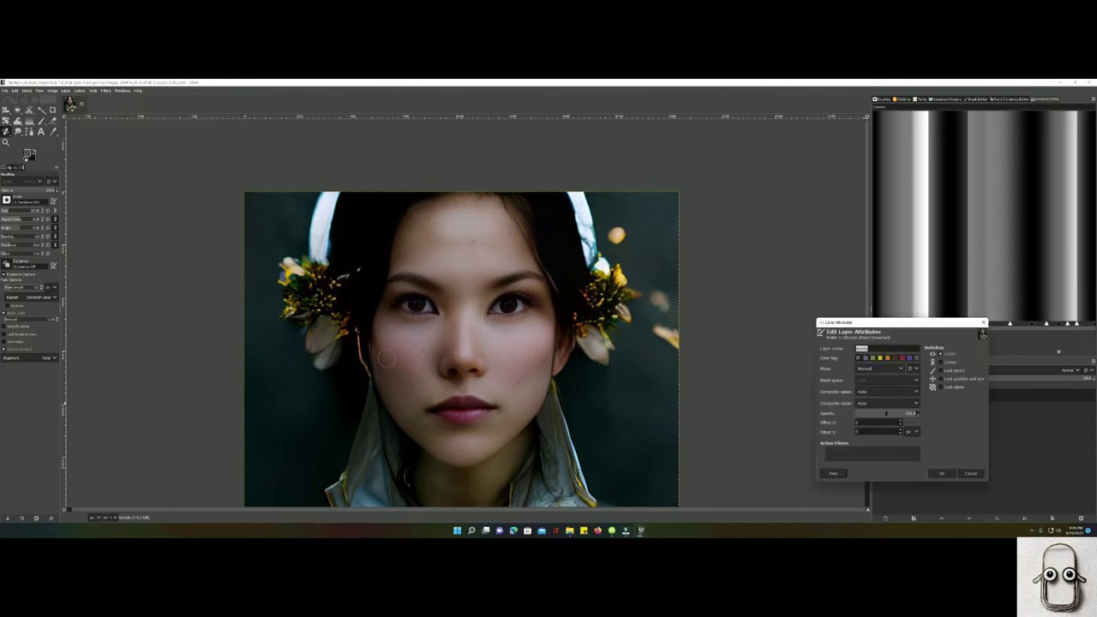
left_click(886, 370)
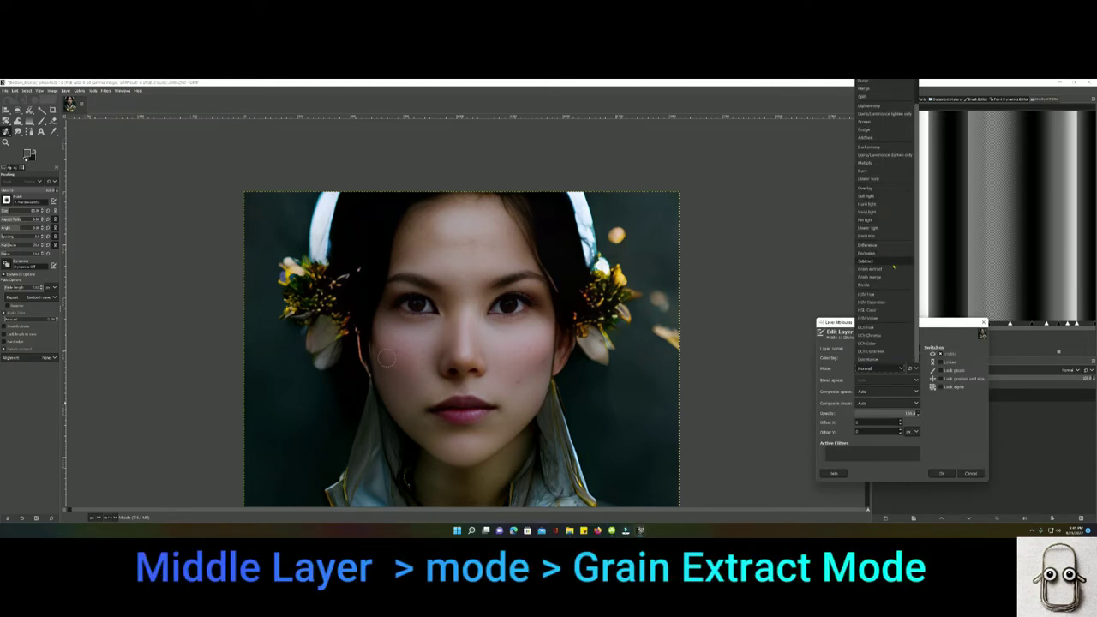
left_click(888, 268)
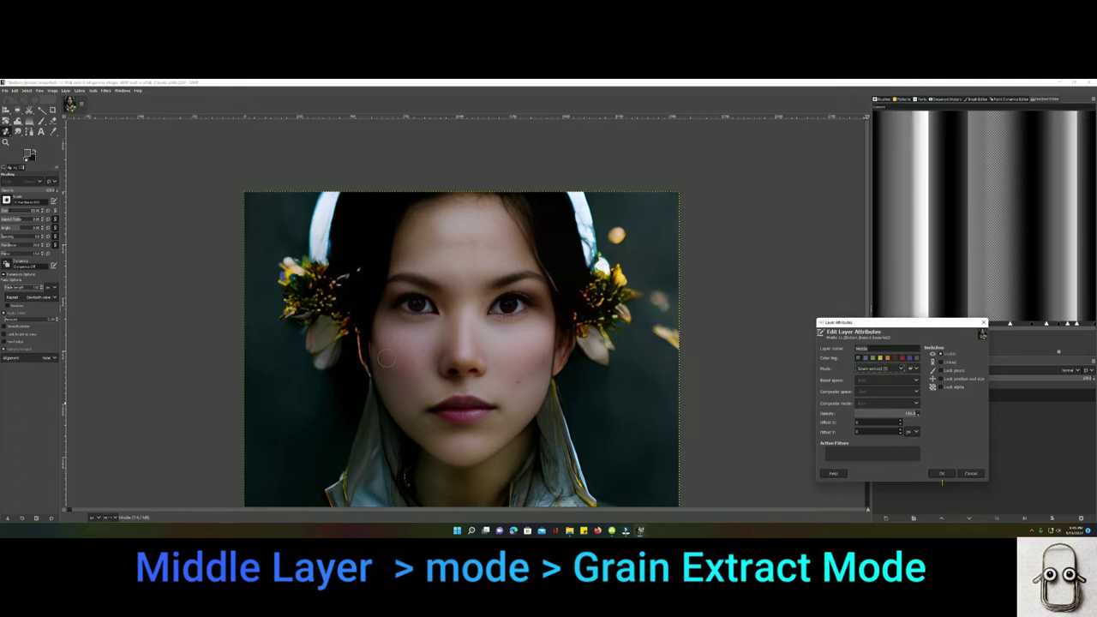
left_click(942, 475)
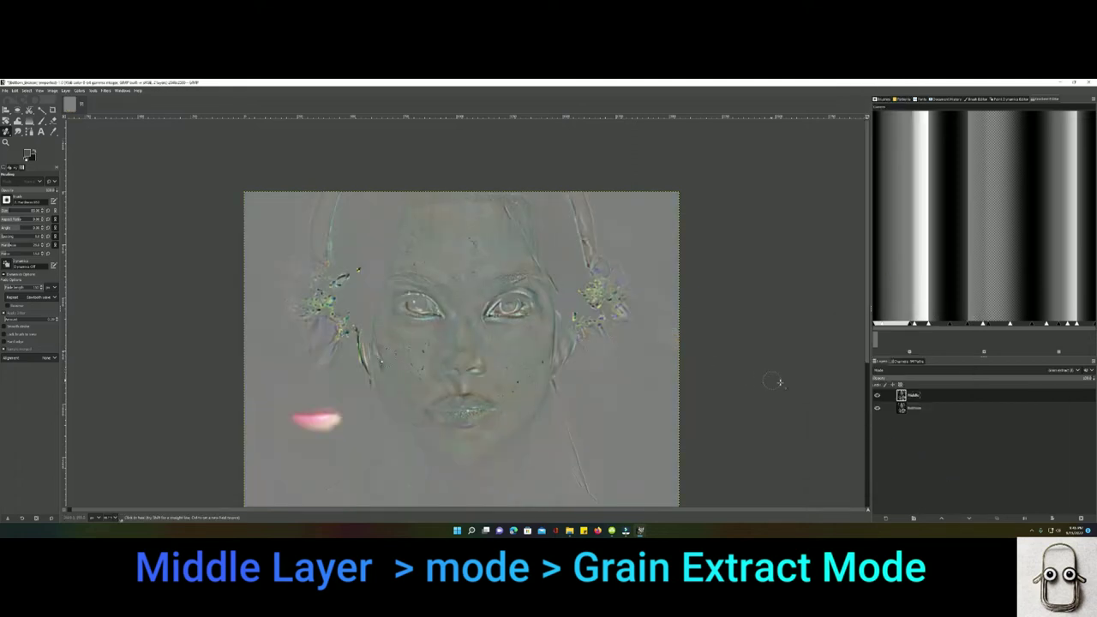
- Create a new layer from visible above the Middle layer and name it Top
right_click(908, 395)
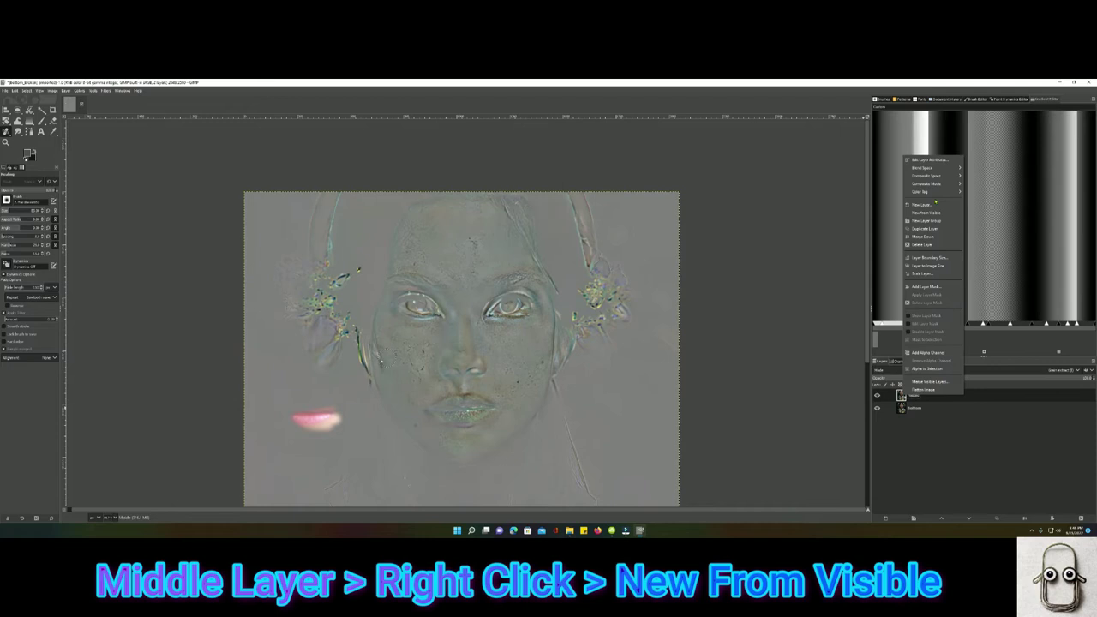
left_click(925, 212)
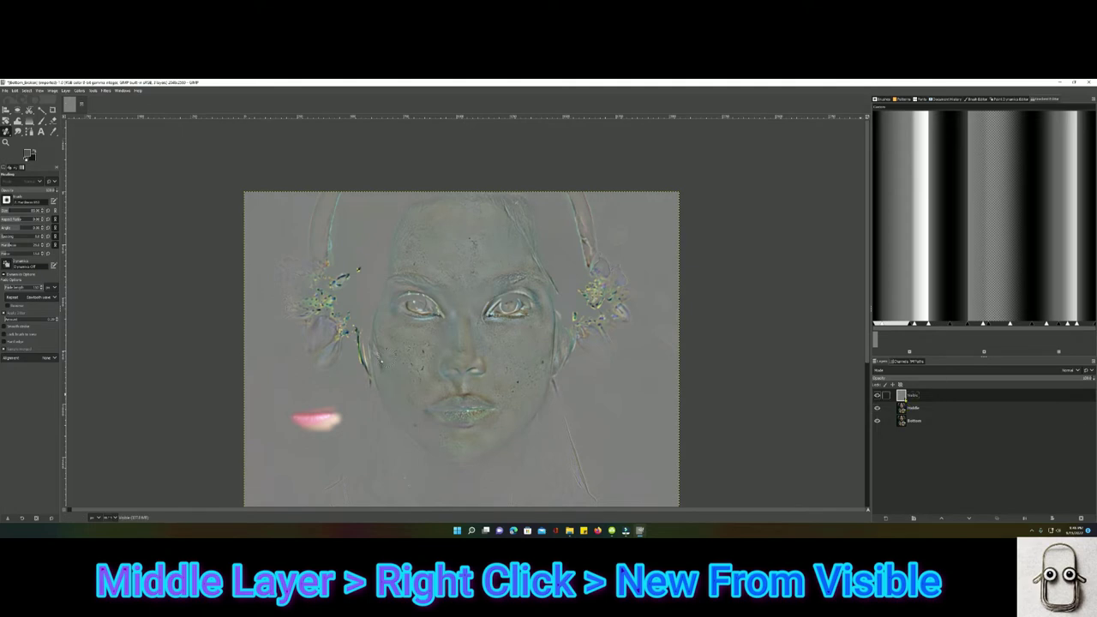
double_click(916, 396)
type("T")
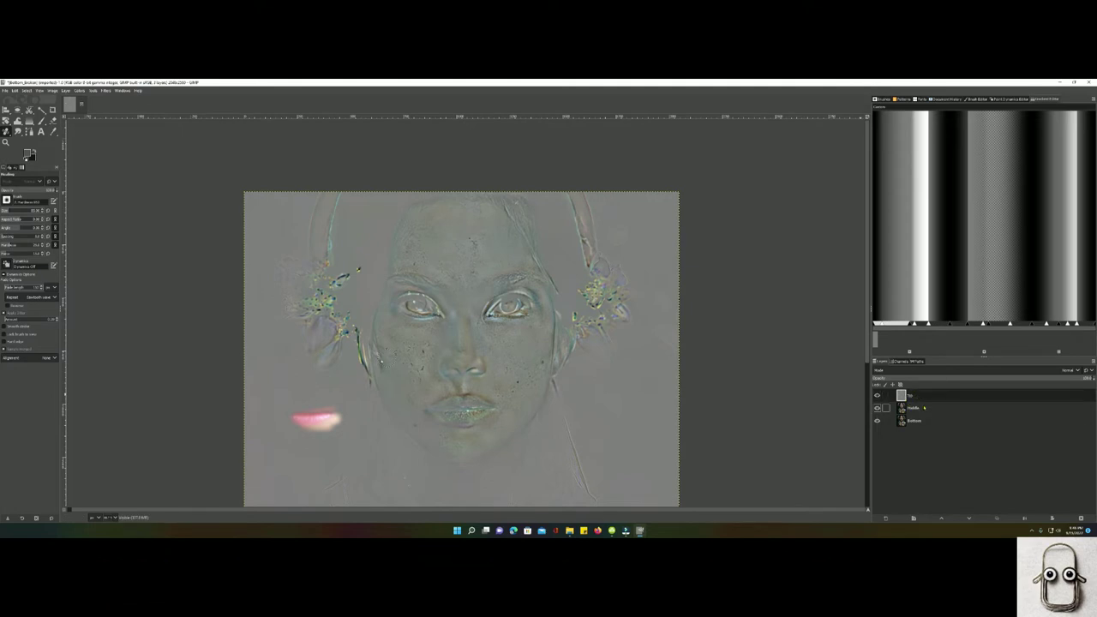
double_click(913, 408)
key("Return")
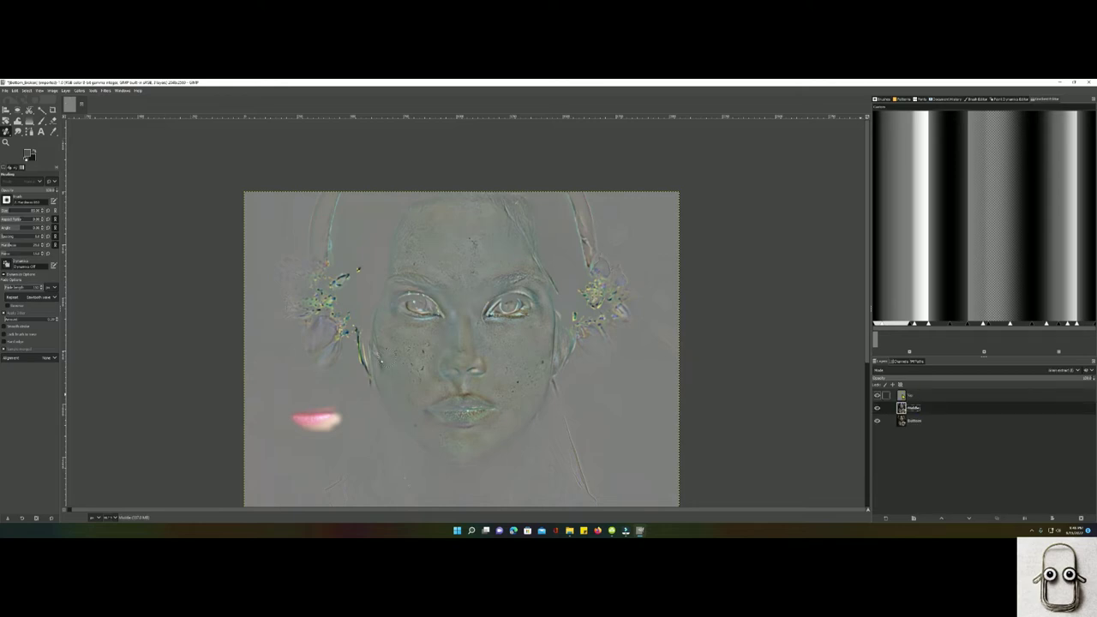
- Set the Top layer's blend mode to Grain merge
double_click(900, 395)
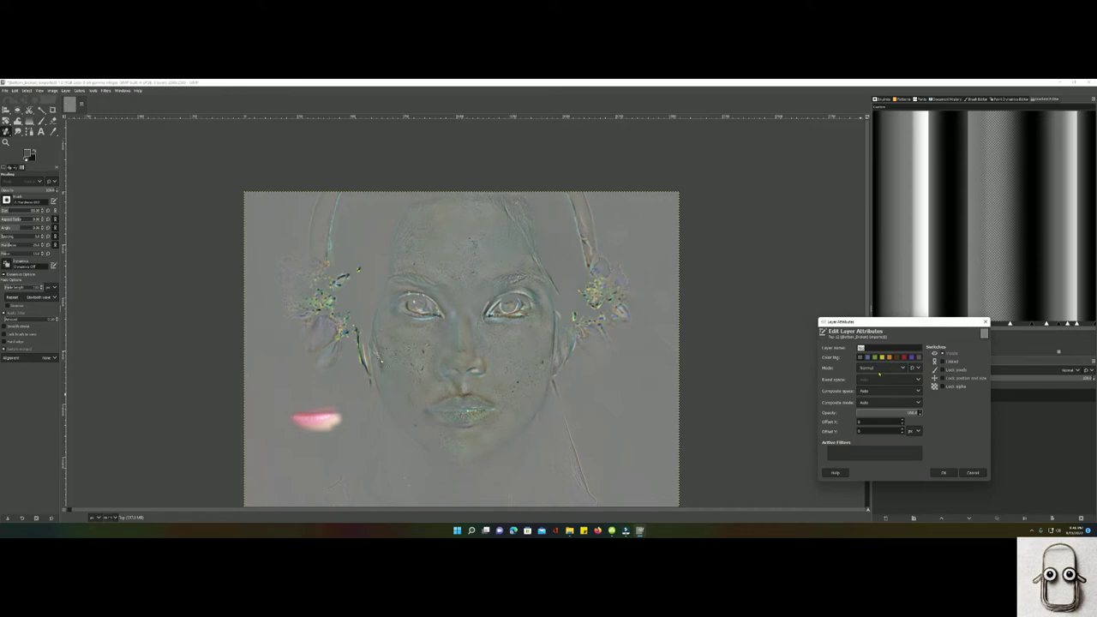
left_click(878, 370)
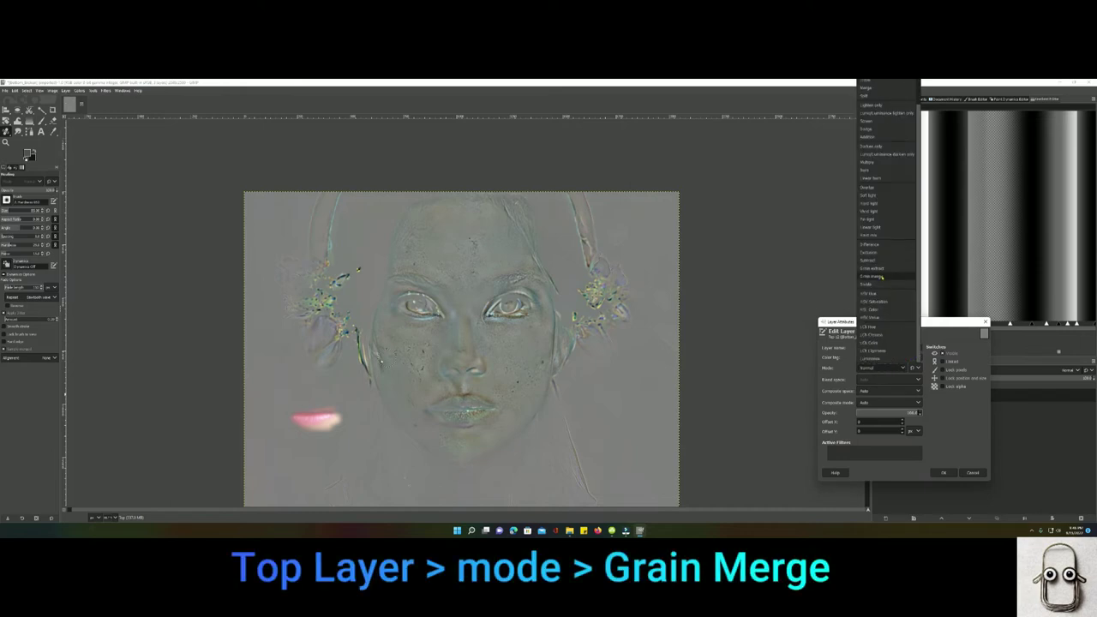
left_click(881, 277)
left_click(943, 473)
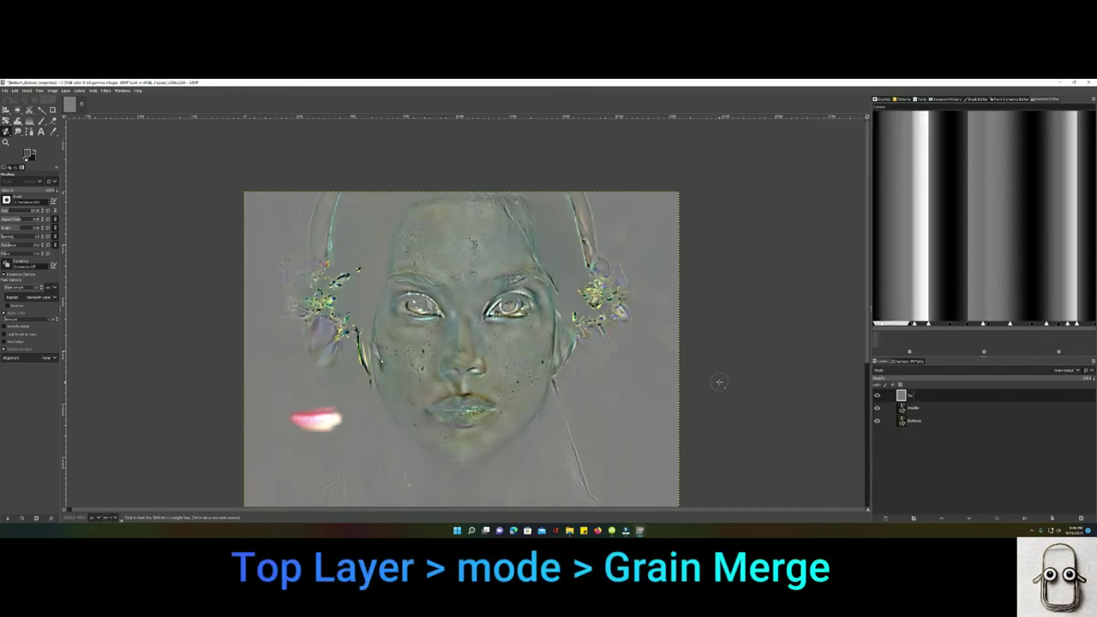
- Set the Middle layer's blend mode to Normal (legacy)
double_click(901, 409)
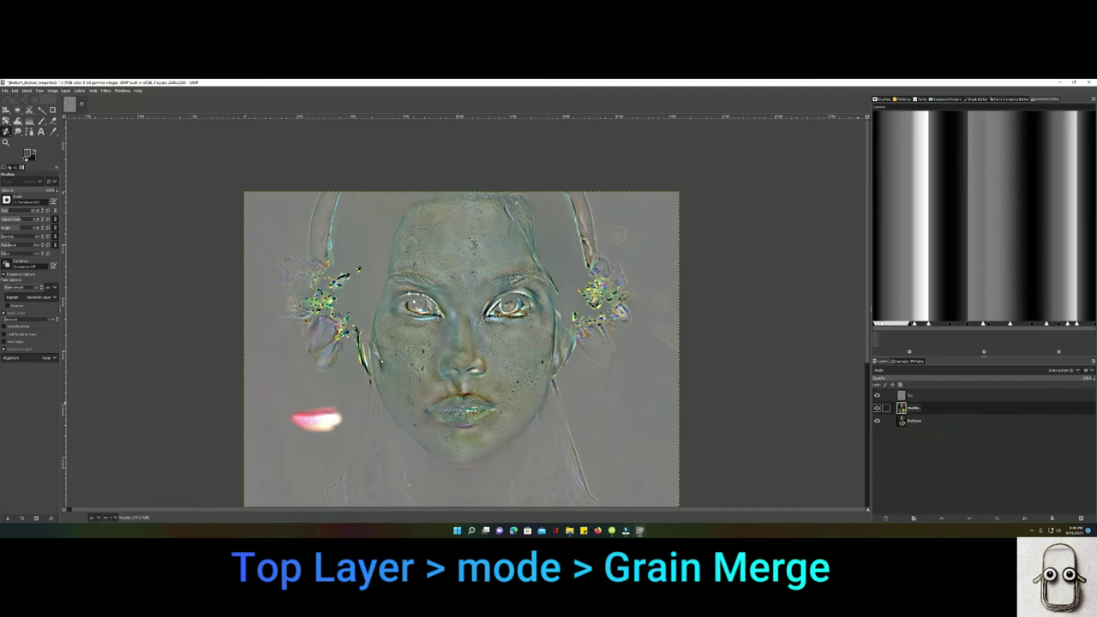
left_click(888, 381)
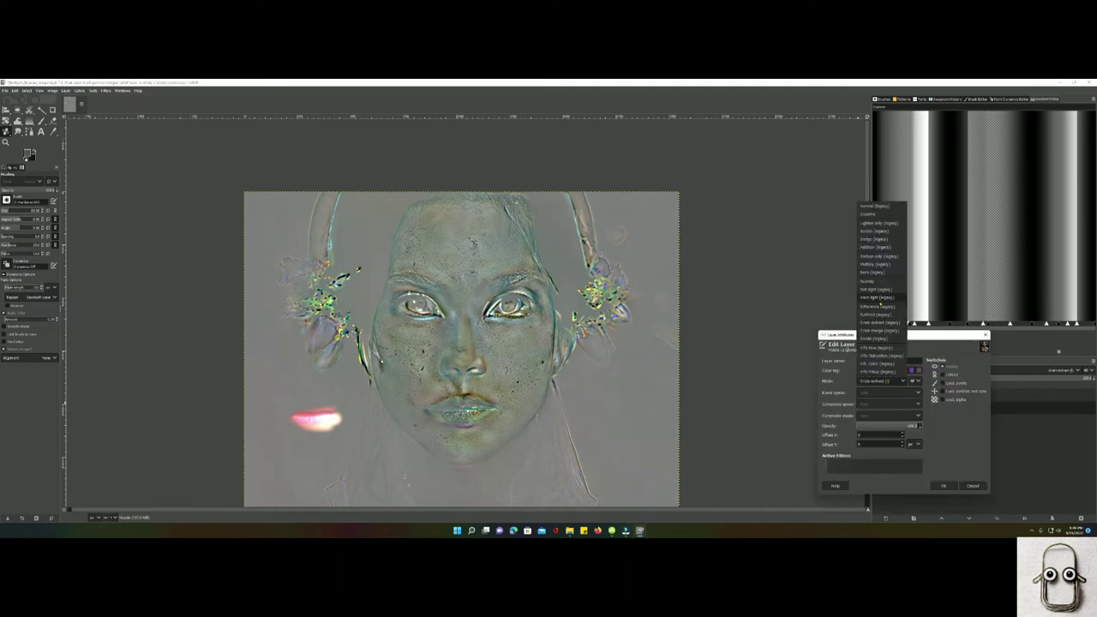
left_click(888, 371)
left_click(893, 381)
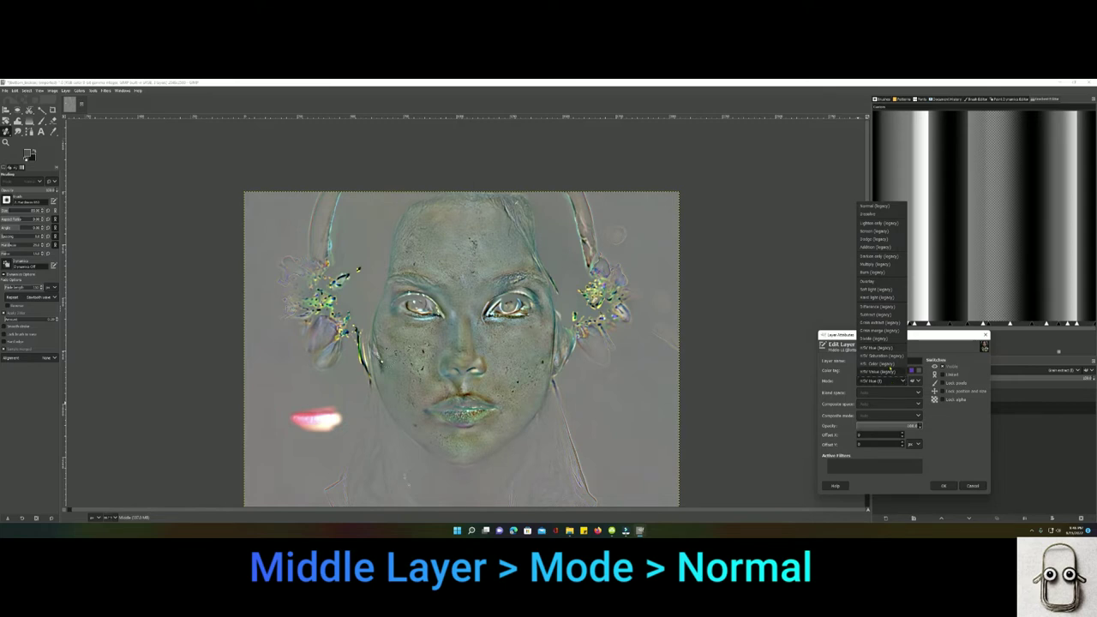
left_click(884, 230)
left_click(942, 485)
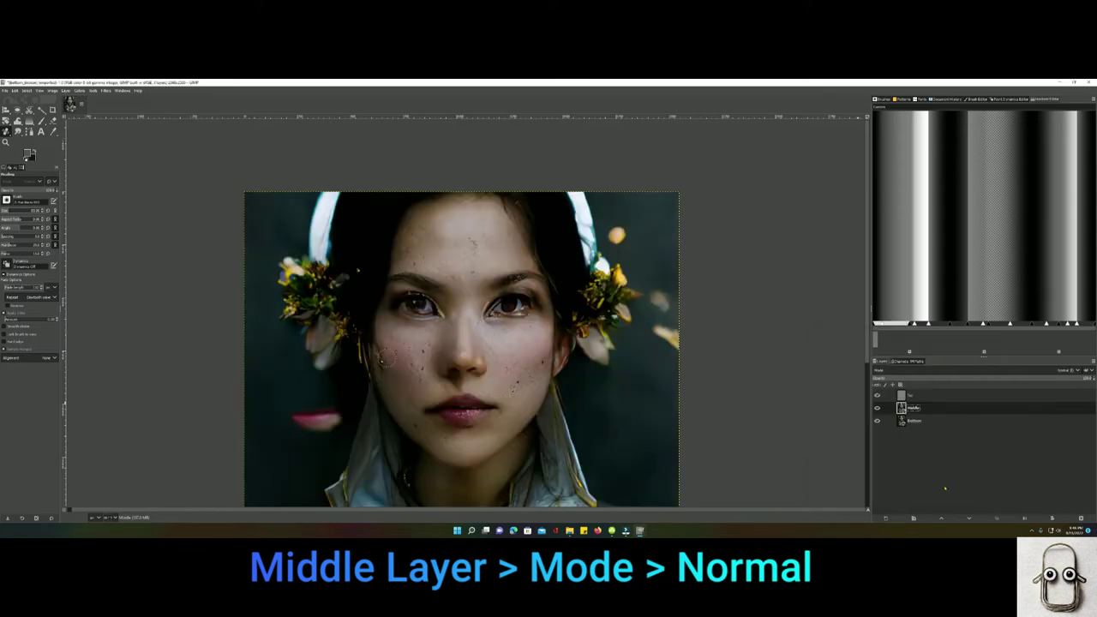
- Add a black, fully transparent layer mask to the Top layer
right_click(904, 395)
left_click(936, 287)
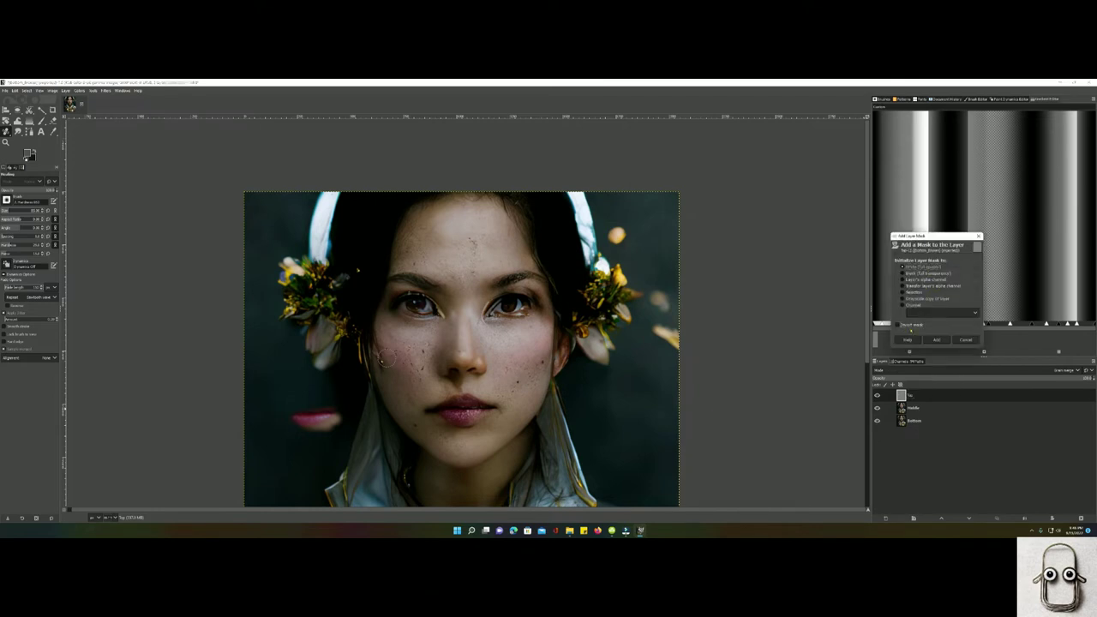
left_click(938, 340)
- Set the brush size to 200 and switch to the Airbrush tool
scroll(408, 336, "up", 4)
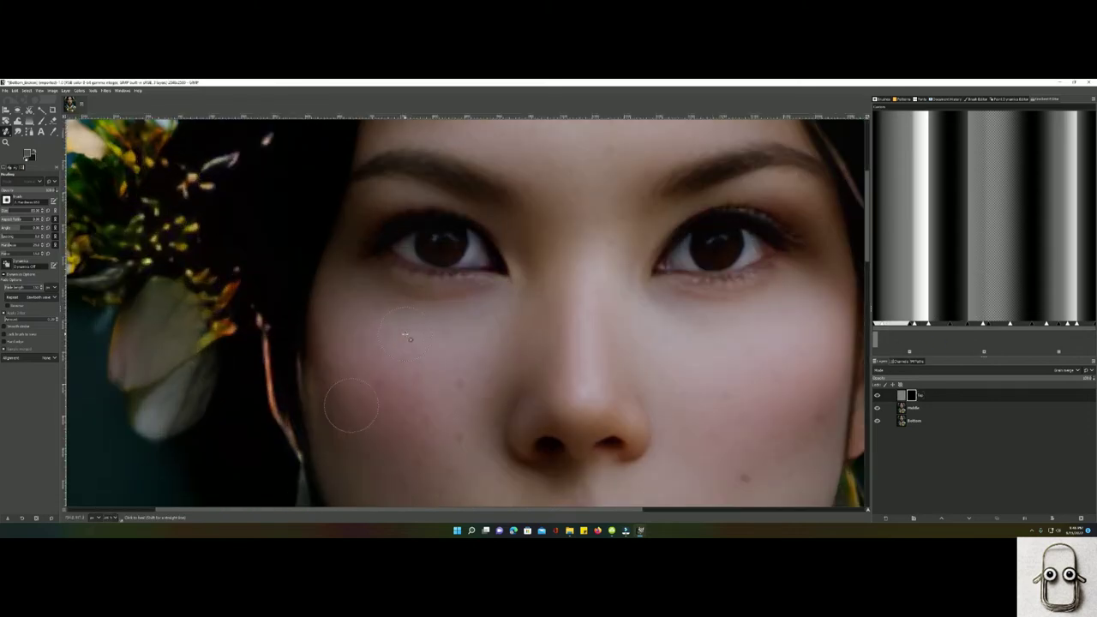
scroll(408, 336, "down", 4)
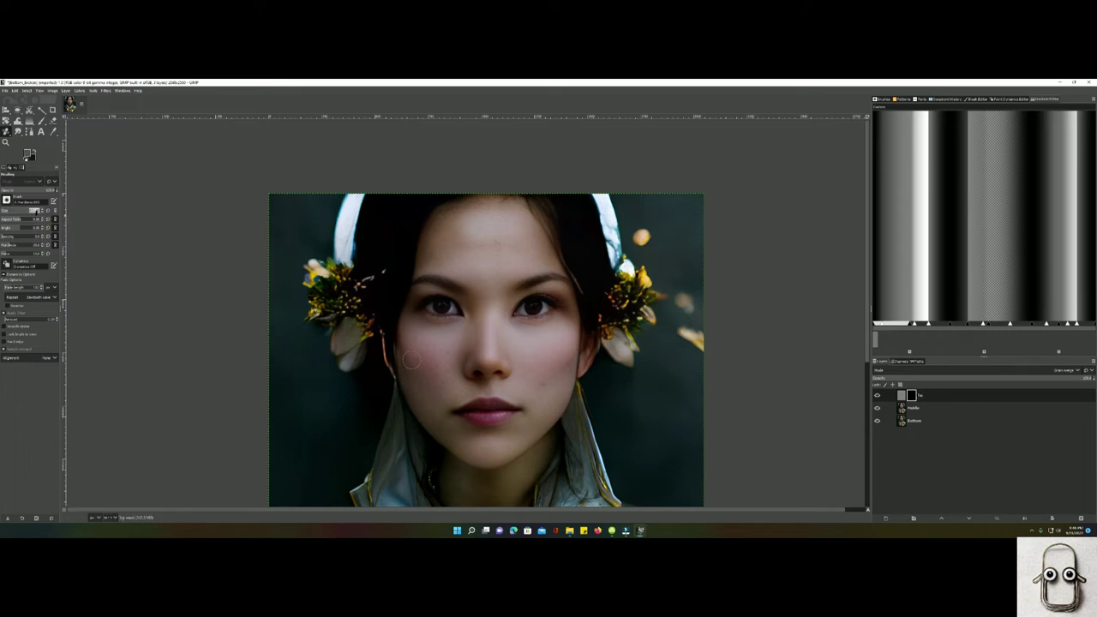
type("200")
key("Return")
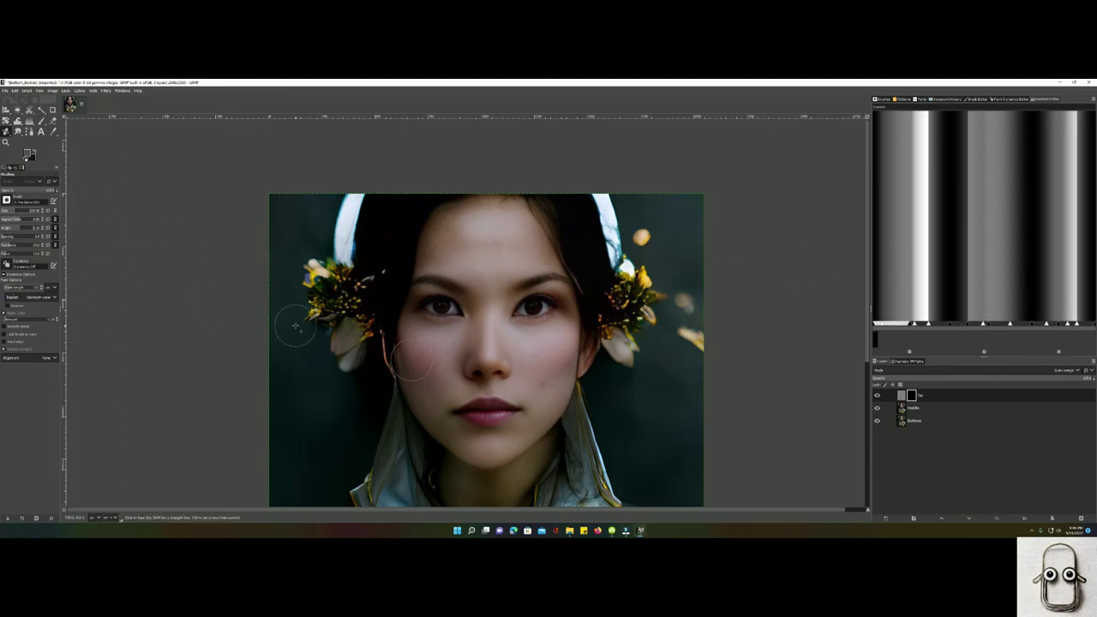
key("a")
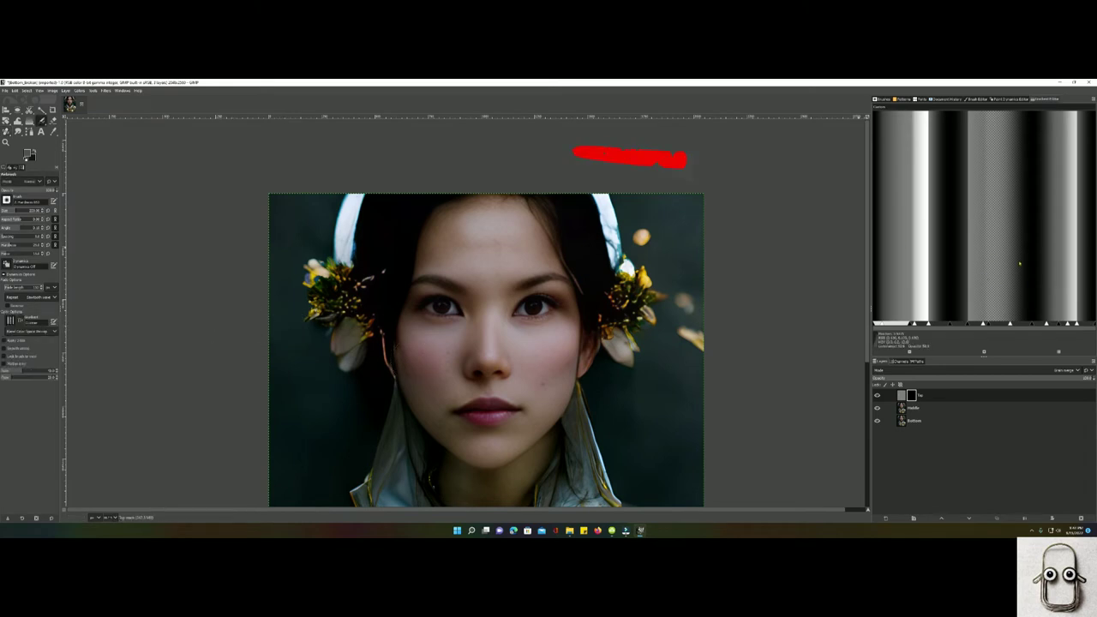
key("p")
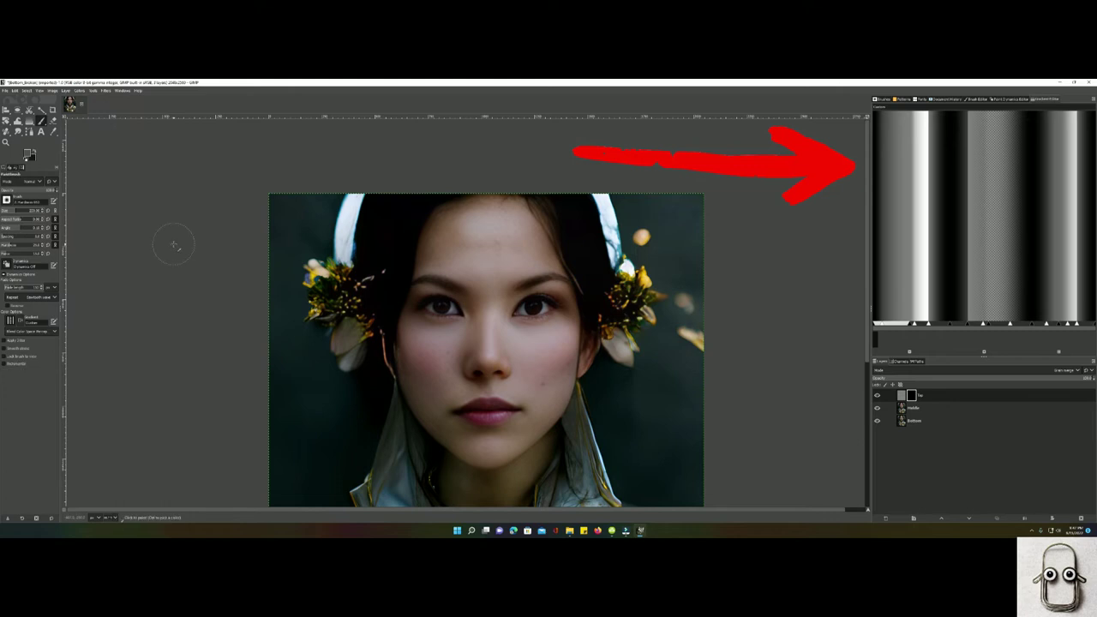
key("a")
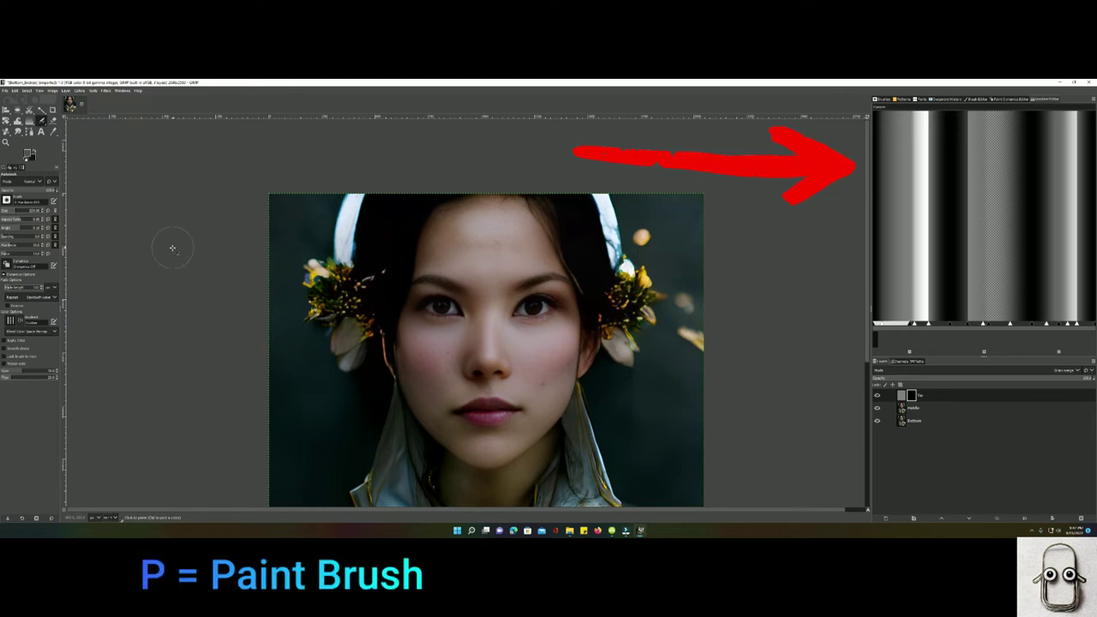
key("a")
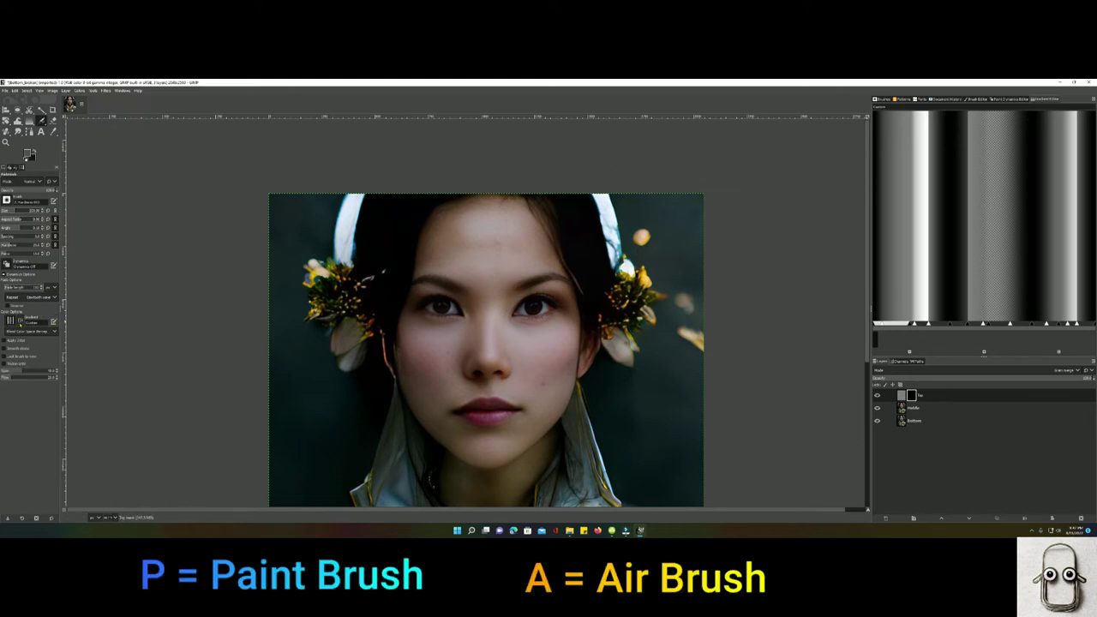
- Choose the Blinds gradient for the Airbrush tool
left_click(11, 322)
scroll(24, 360, "down", 3)
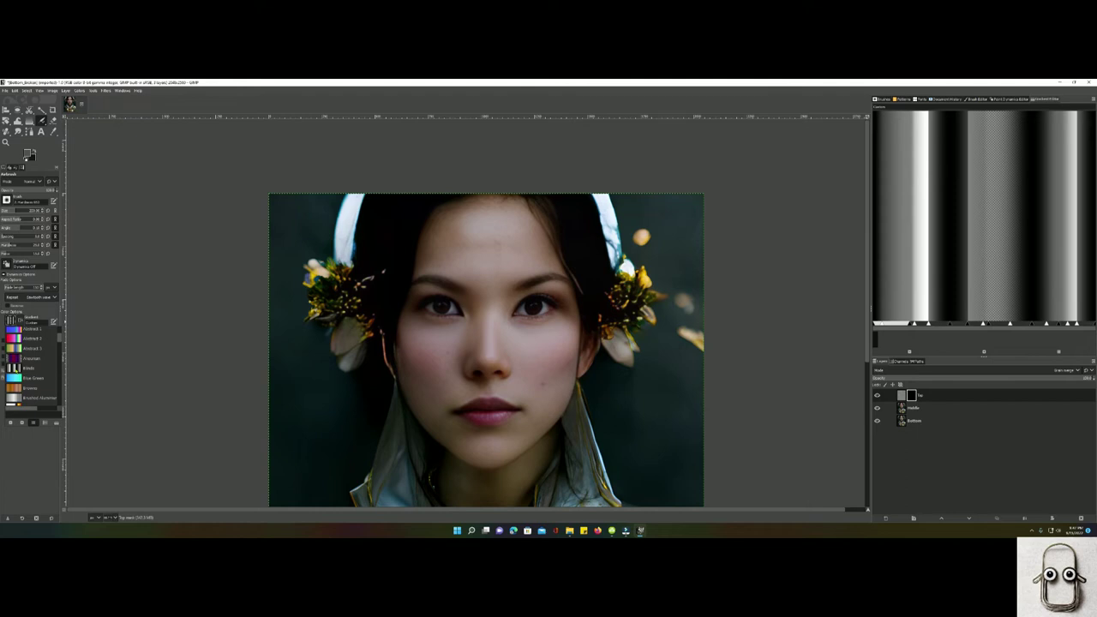
scroll(31, 364, "up", 3)
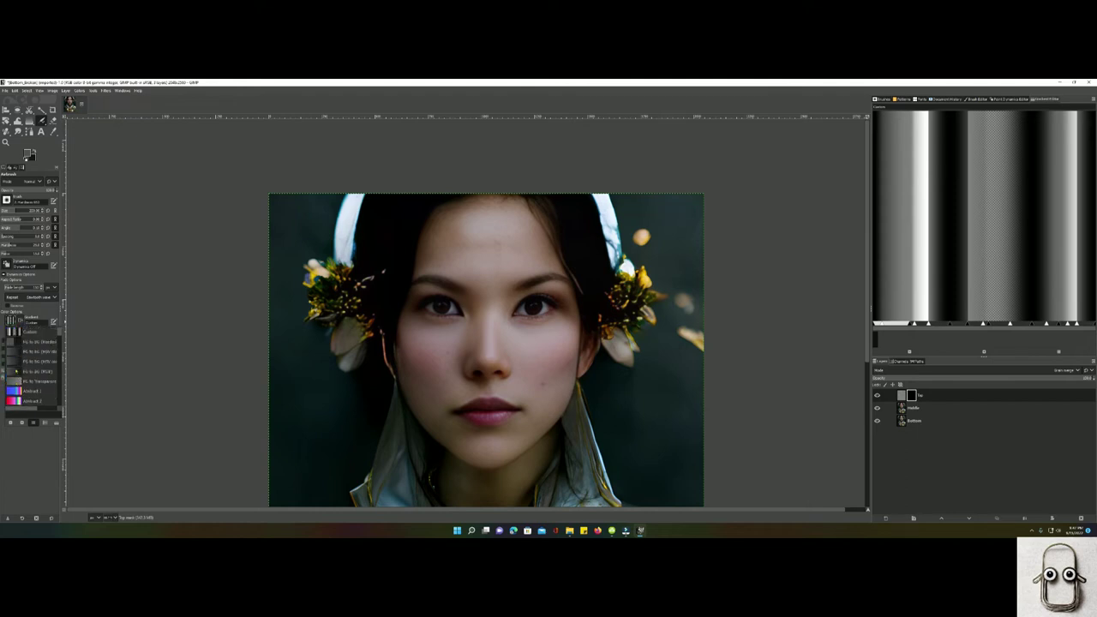
scroll(31, 364, "down", 3)
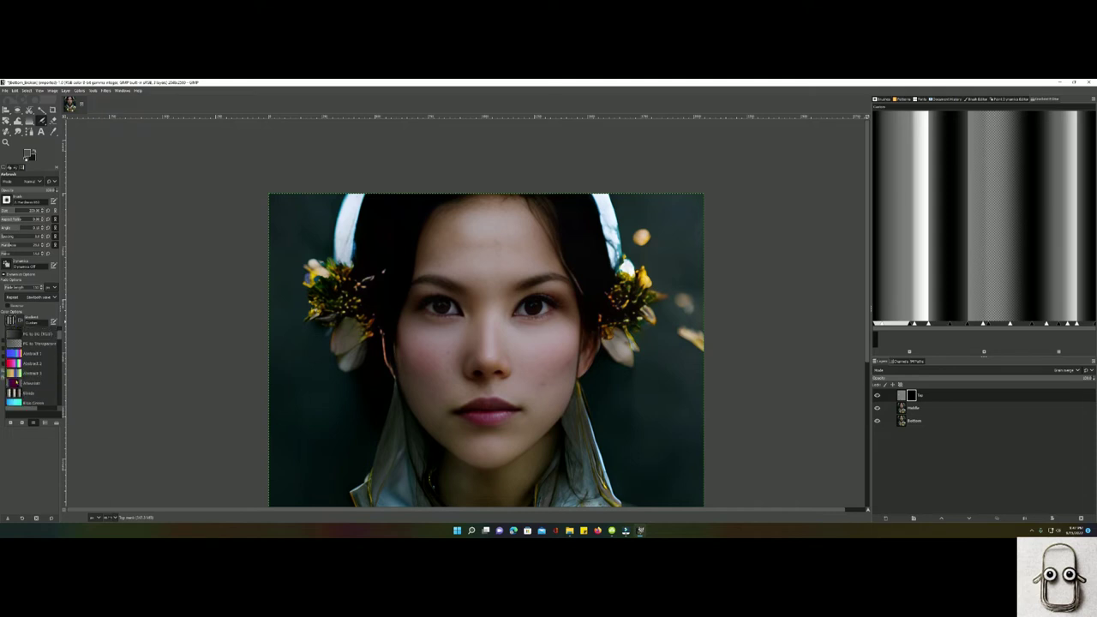
scroll(31, 364, "up", 2)
scroll(30, 364, "down", 2)
left_click(29, 382)
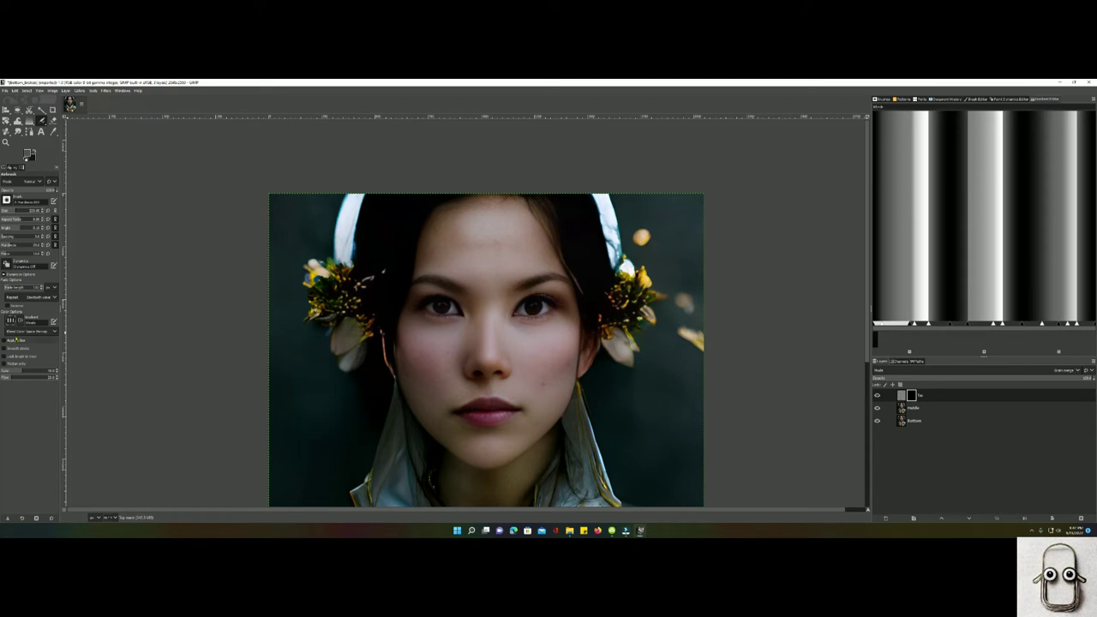
- Change the Airbrush tool's gradient to the greyscale Custom gradient
left_click(12, 322)
scroll(18, 332, "up", 1)
left_click(18, 332)
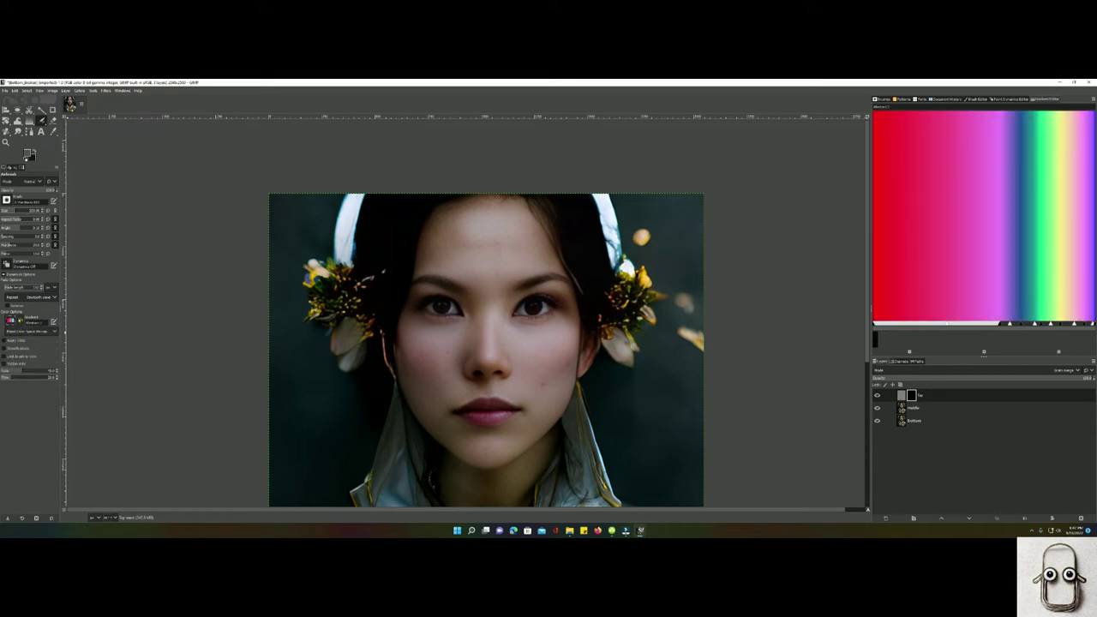
left_click(13, 321)
scroll(19, 368, "up", 2)
left_click(19, 402)
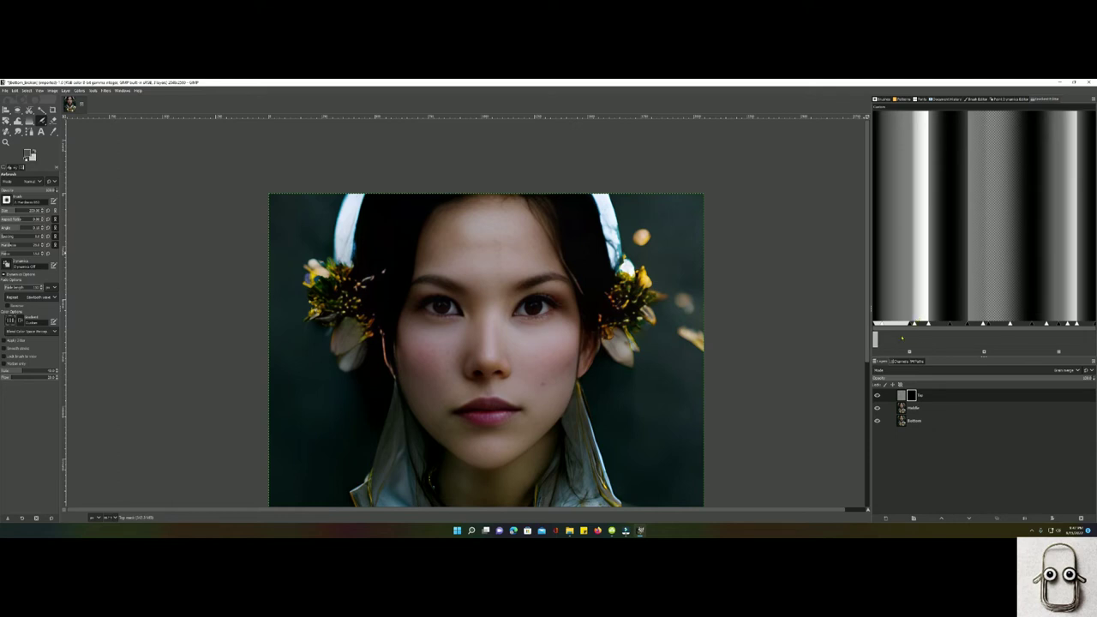
- Sample a light grey from the Custom gradient as the paint colour for the Top layer's mask
scroll(513, 233, "up", 2)
scroll(517, 229, "down", 1)
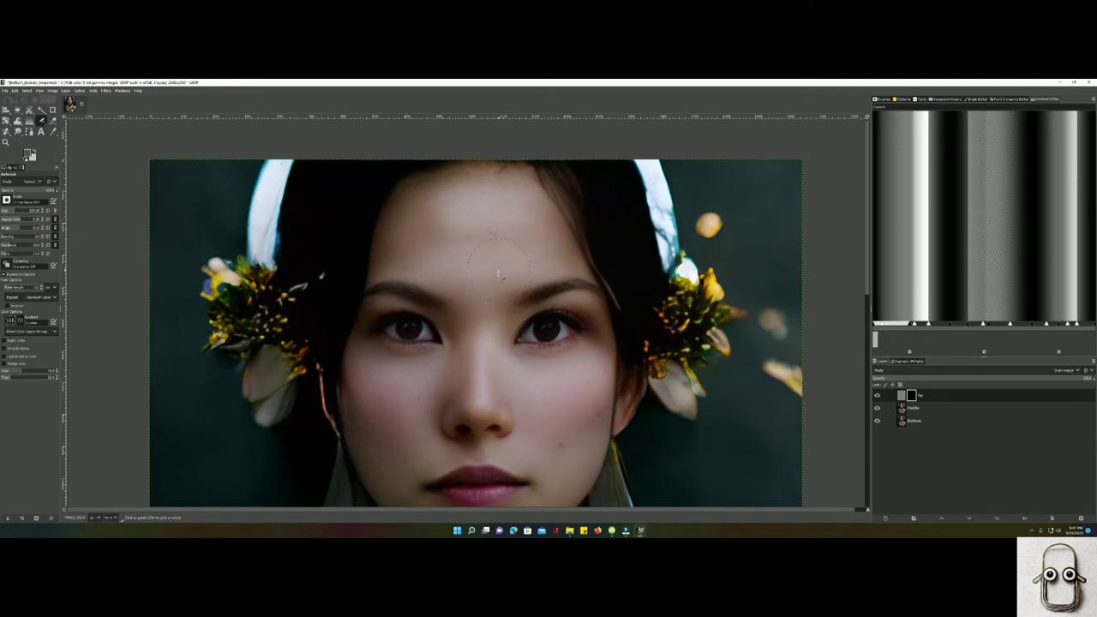
left_click(625, 301)
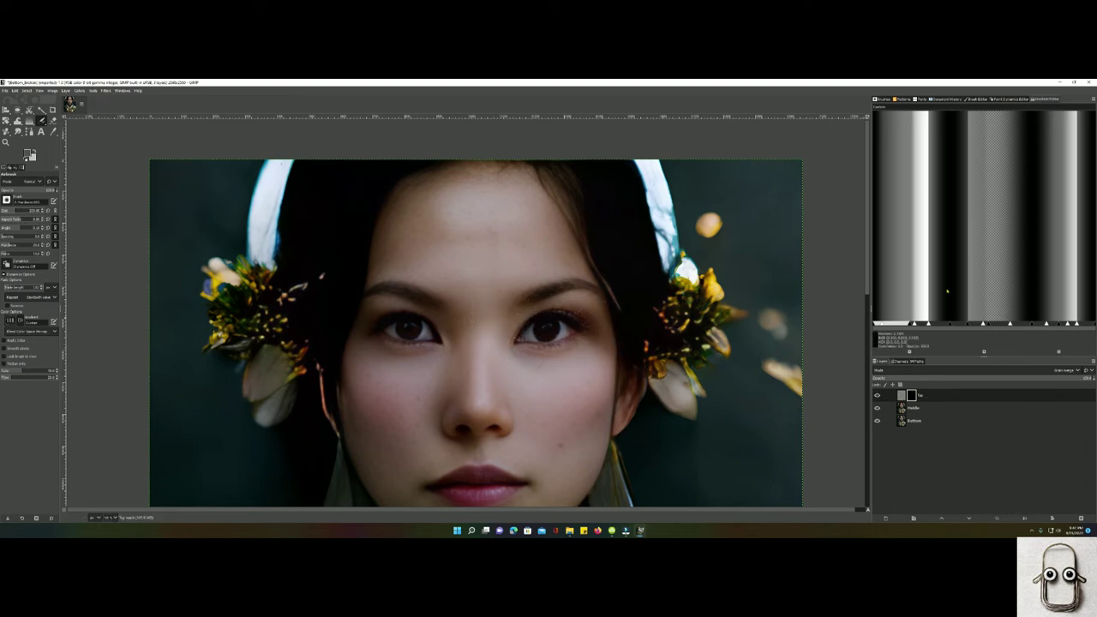
left_click(918, 315)
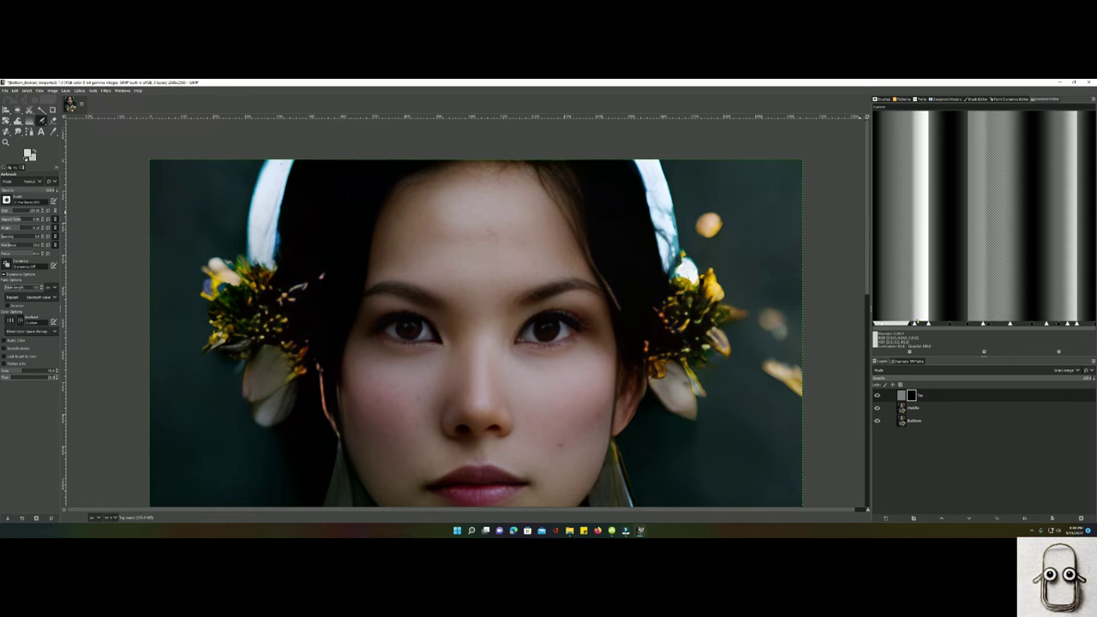
scroll(601, 189, "down", 3)
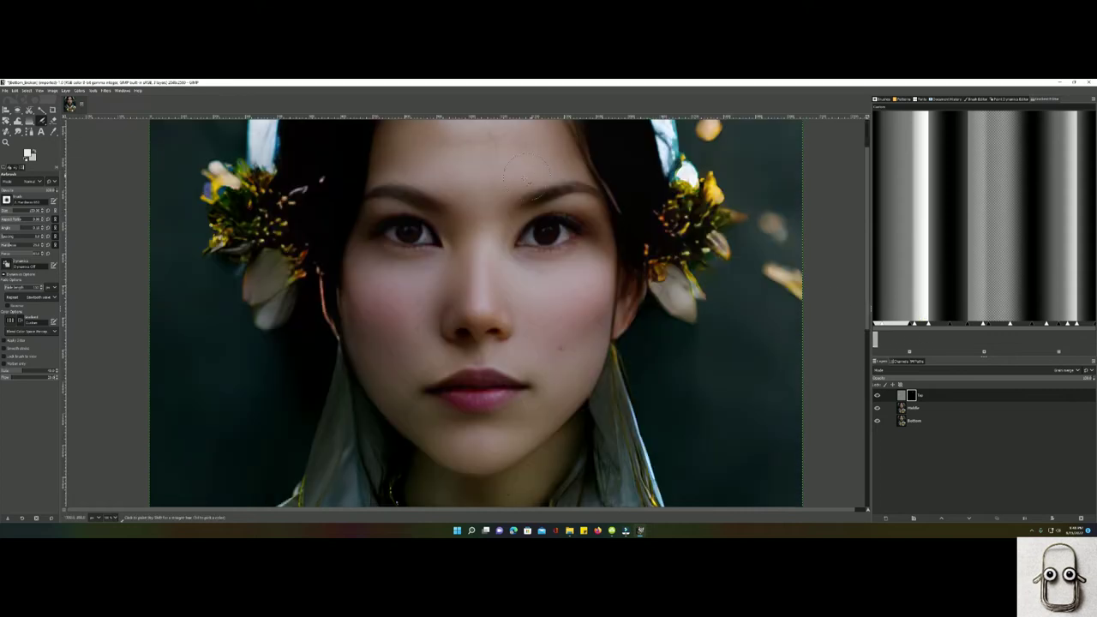
scroll(501, 310, "up", 2)
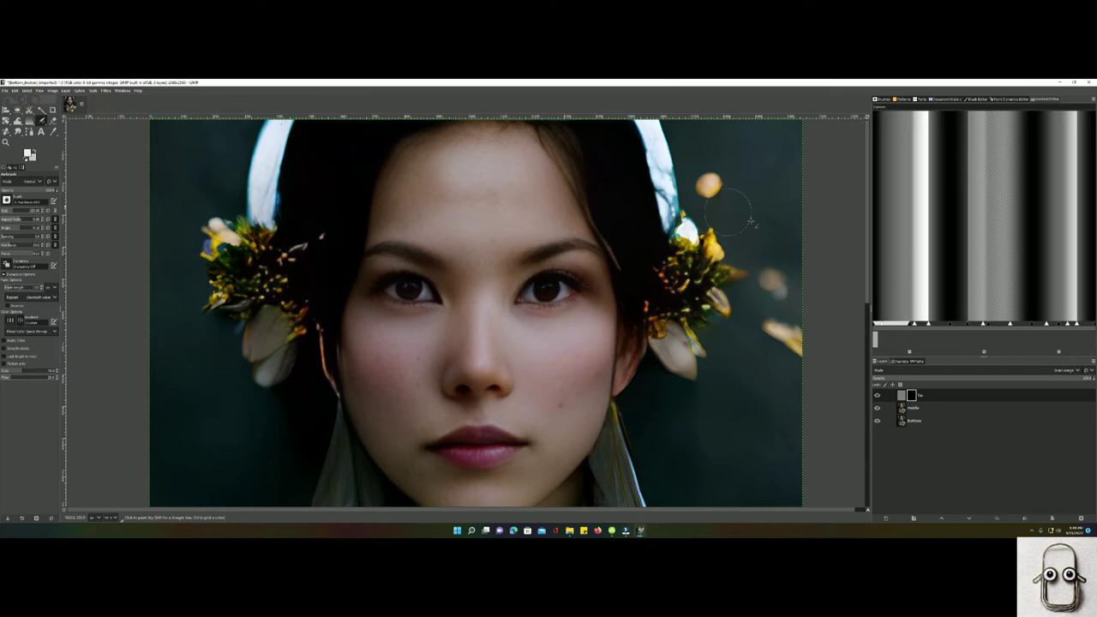
- Airbrush the Top layer's mask with grey shades sampled from the gradient to restore freckles on the cheek beside the visible ear
scroll(926, 311, "up", 3)
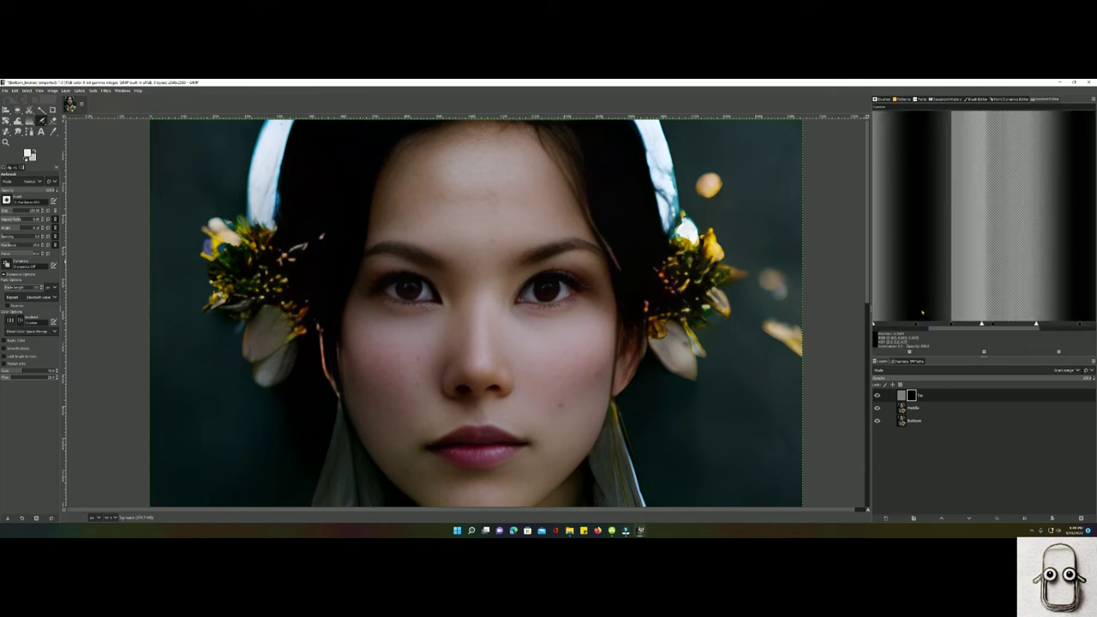
scroll(919, 305, "down", 3)
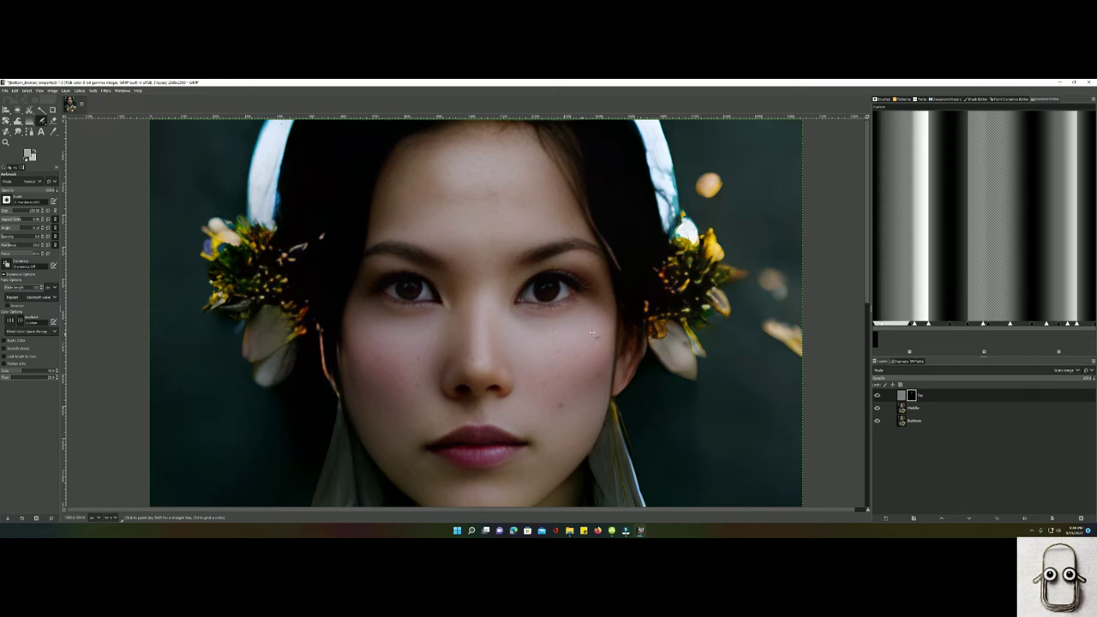
scroll(534, 407, "up", 2)
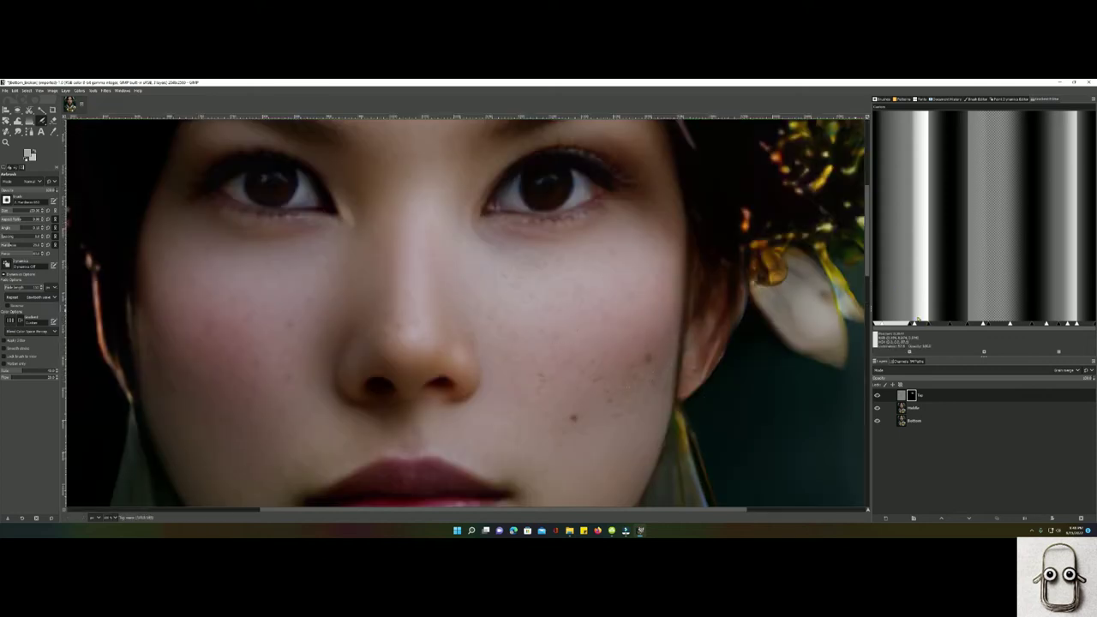
mouse_move(530, 187)
left_mouse_down()
mouse_move(622, 186)
mouse_move(479, 200)
mouse_move(592, 163)
mouse_move(621, 200)
mouse_move(480, 209)
mouse_move(631, 208)
mouse_move(591, 187)
mouse_move(476, 211)
mouse_move(620, 184)
mouse_move(452, 207)
mouse_move(625, 154)
mouse_move(504, 197)
mouse_move(575, 207)
mouse_move(450, 220)
mouse_move(493, 176)
left_mouse_up()
left_click(947, 314)
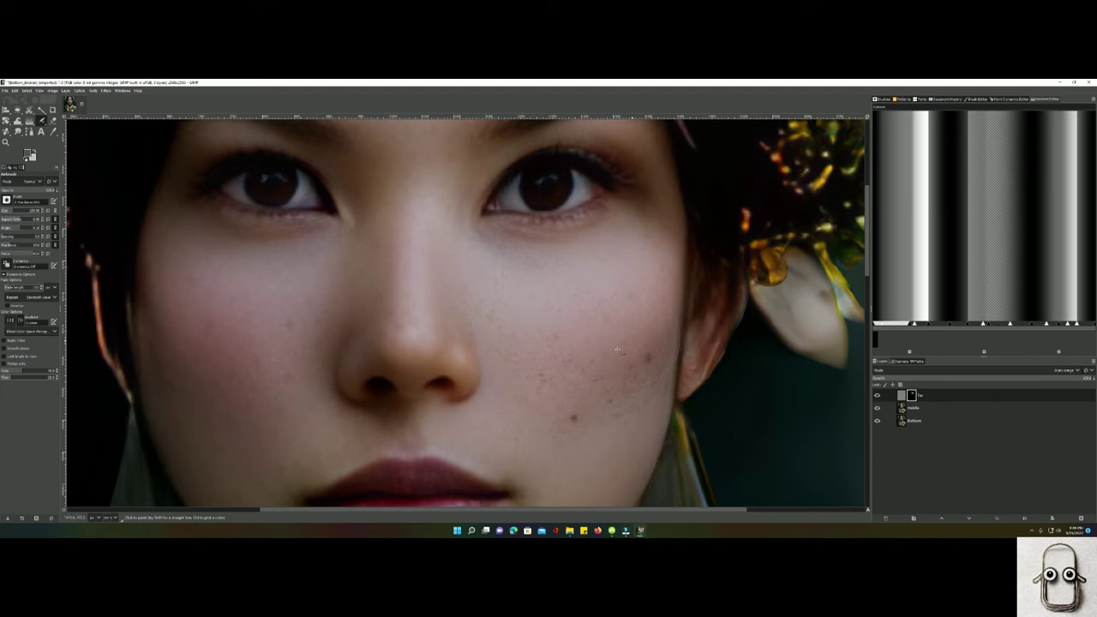
left_click(914, 313)
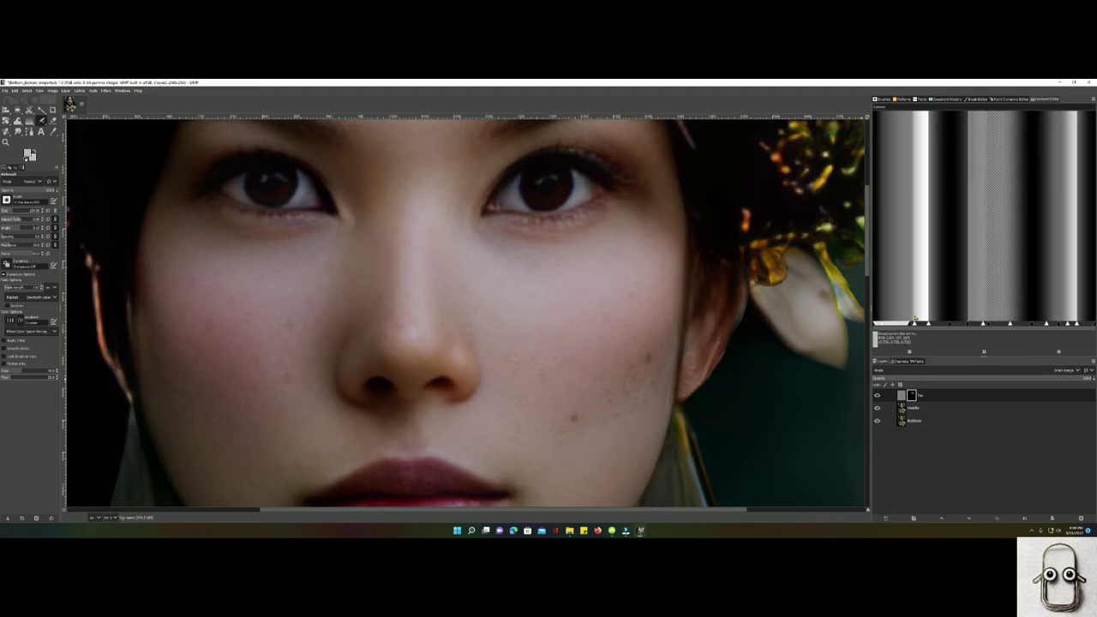
- Airbrush the Top layer's mask over the opposite cheek, forehead and lower face to bring back more skin detail
scroll(606, 276, "down", 1)
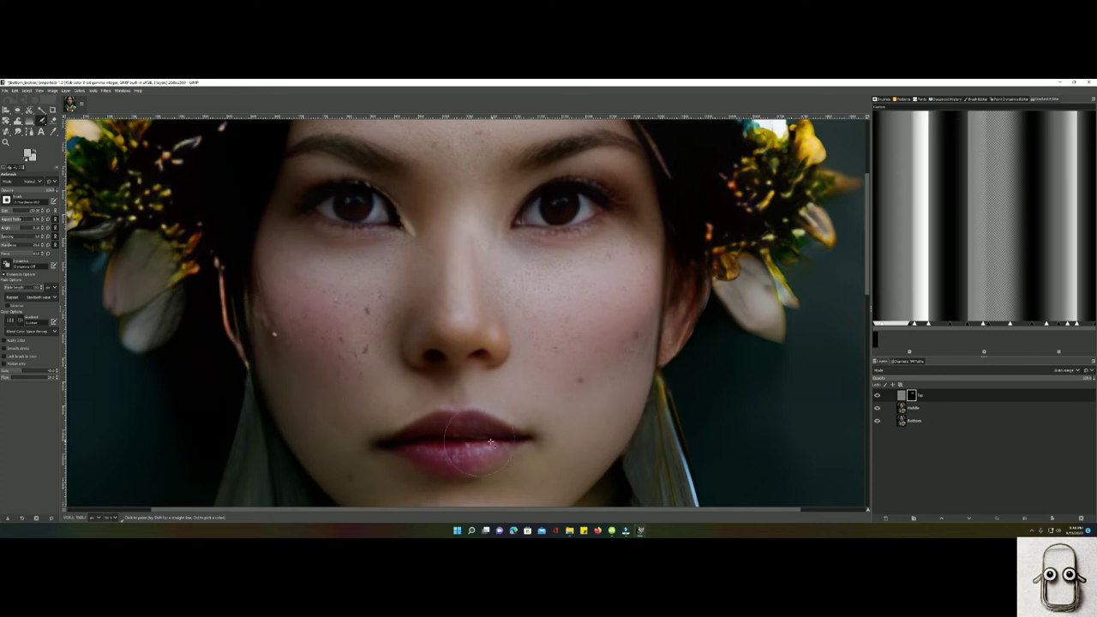
mouse_move(508, 330)
left_mouse_down()
mouse_move(666, 402)
mouse_move(602, 385)
mouse_move(555, 423)
left_mouse_up()
scroll(555, 424, "down", 2)
scroll(542, 416, "up", 1)
scroll(517, 343, "down", 2)
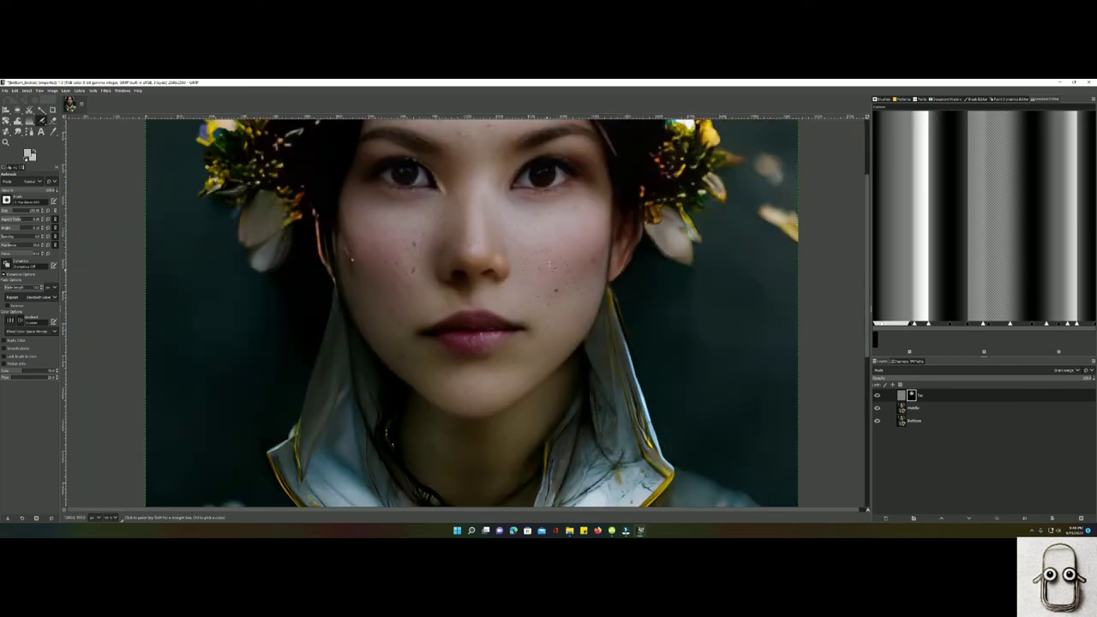
scroll(549, 265, "up", 3)
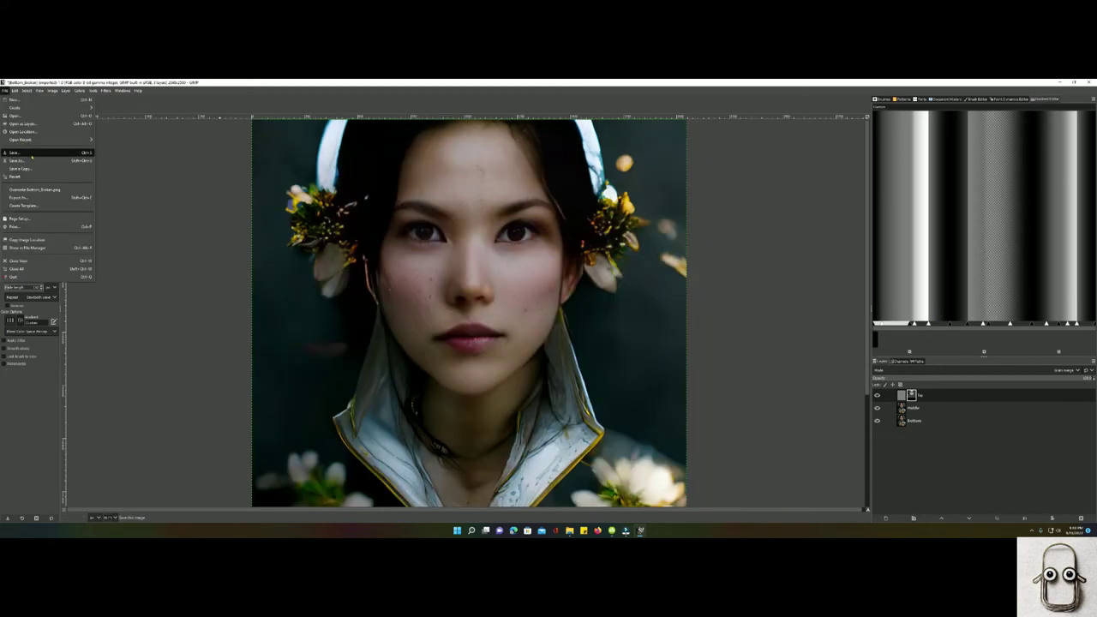
- Export the retouched portrait to the Desktop as Bottom_Broken.jpg and quit the program, discarding the unsaved changes
left_click(19, 197)
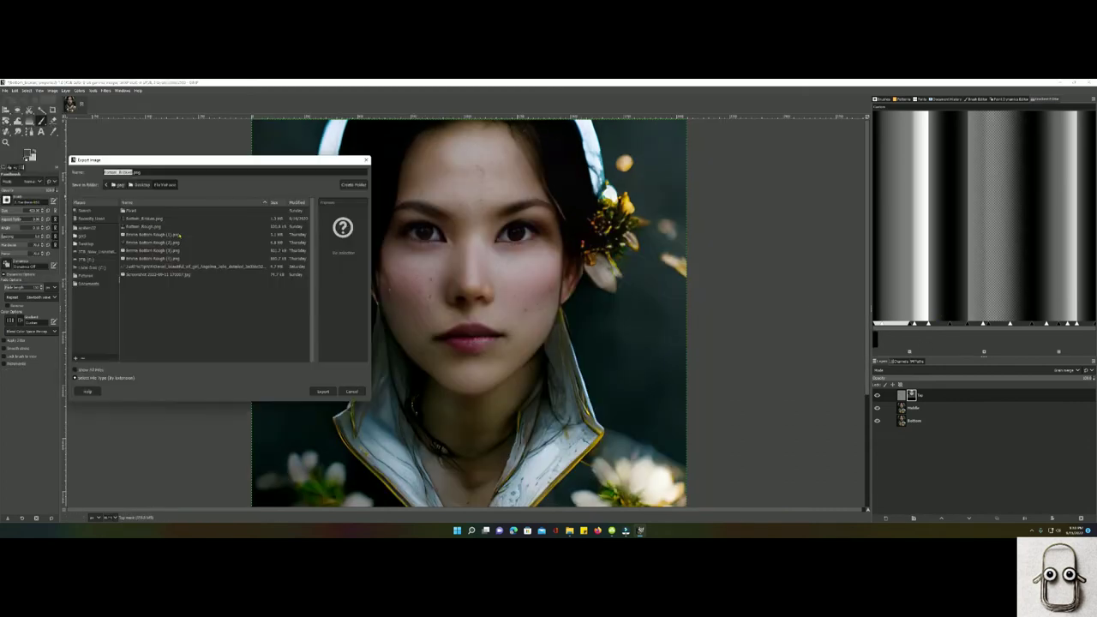
left_click(86, 243)
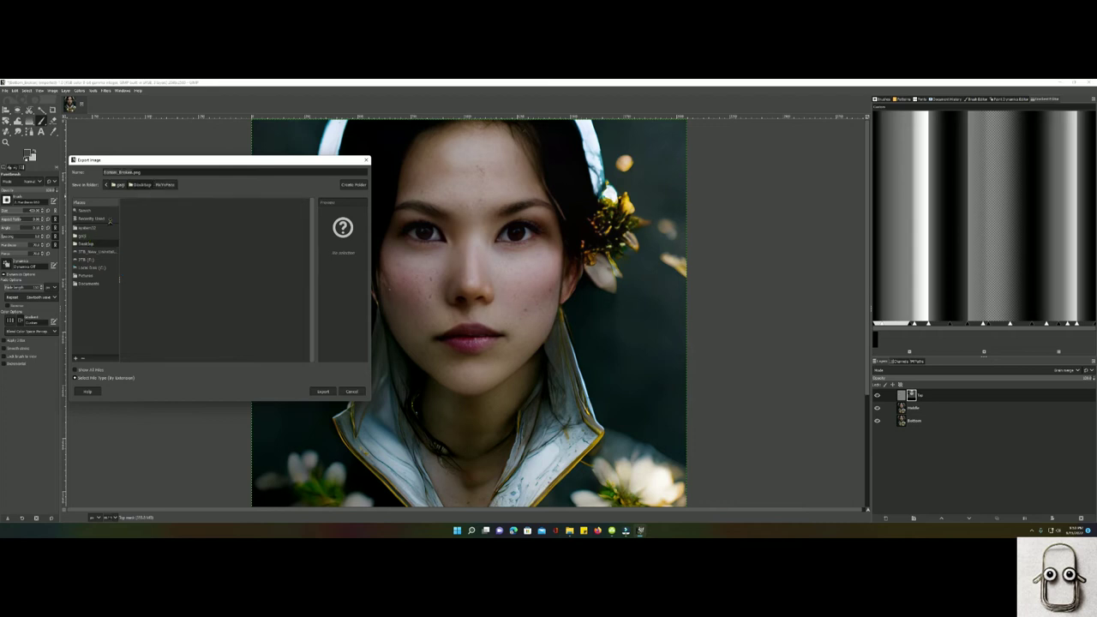
type("jpg")
key("Return")
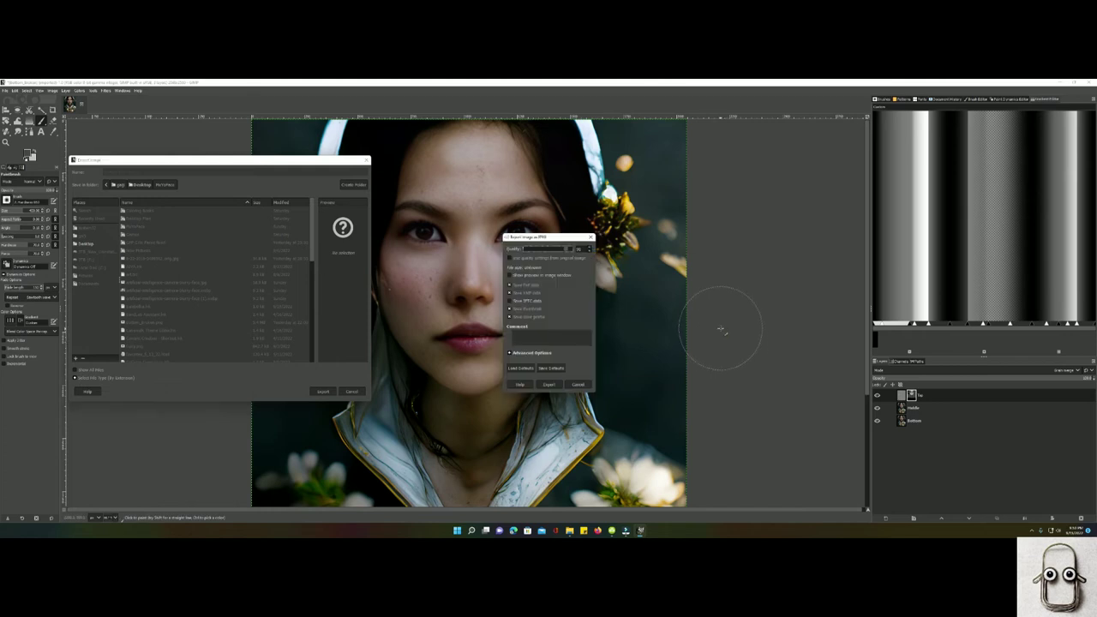
left_click(558, 385)
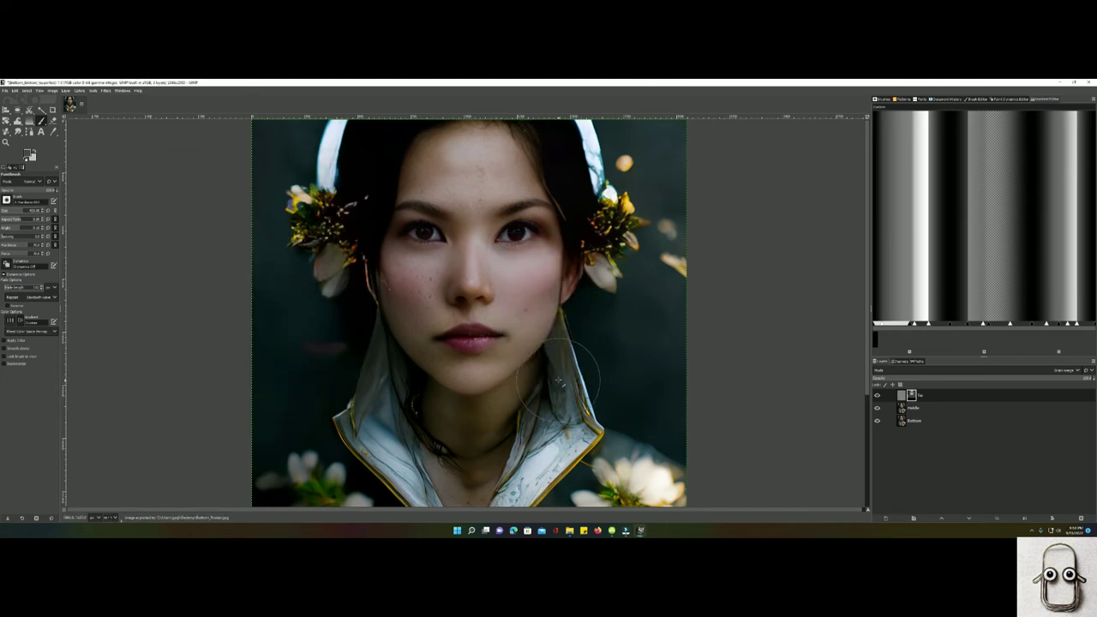
left_click(1087, 82)
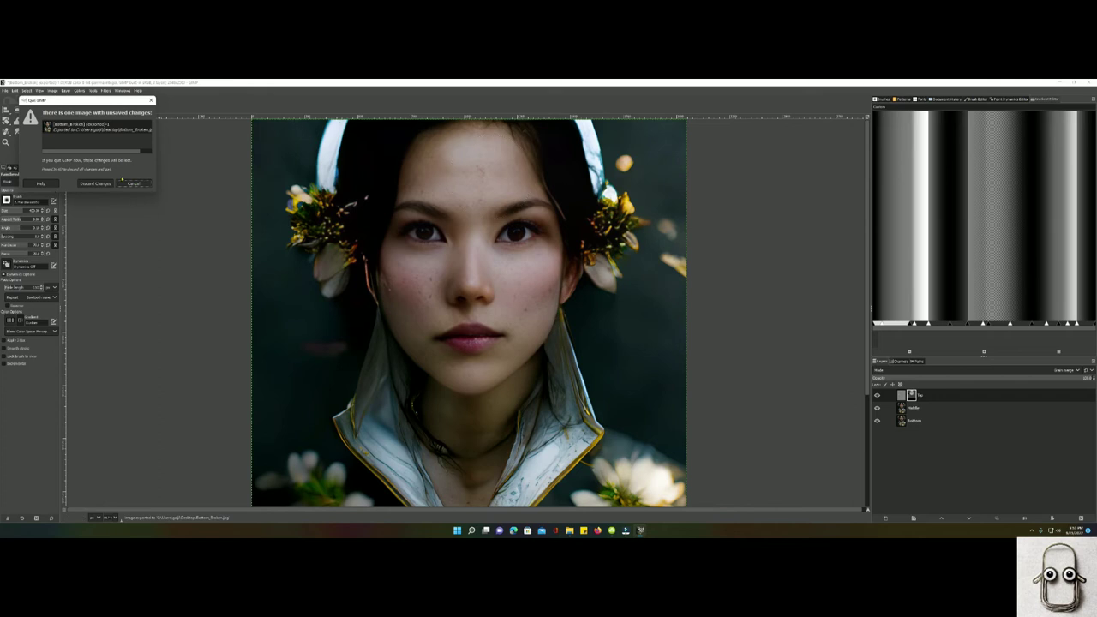
left_click(96, 183)
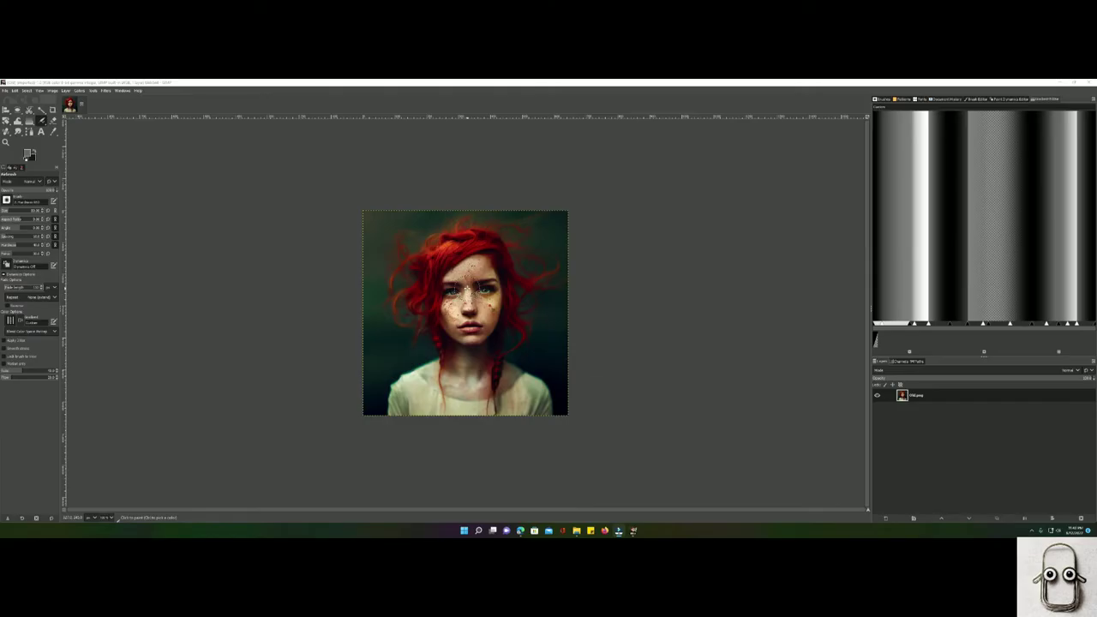
- Scale the red-haired portrait to twice its width and height
right_click(467, 287)
left_click(289, 269)
right_click(456, 298)
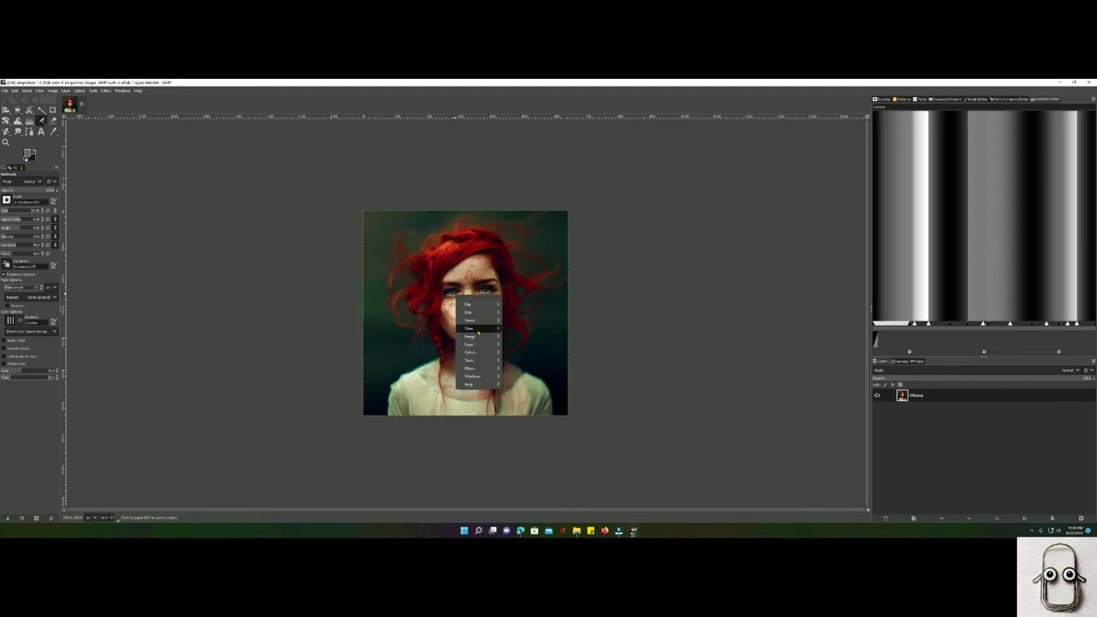
mouse_move(478, 336)
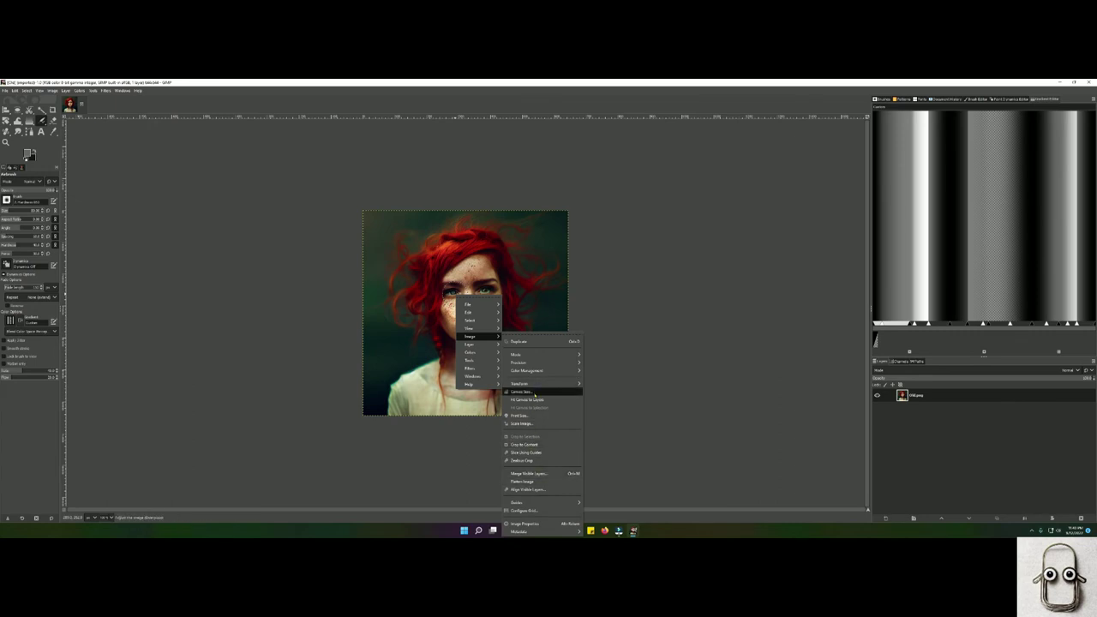
left_click(521, 423)
left_click(523, 403)
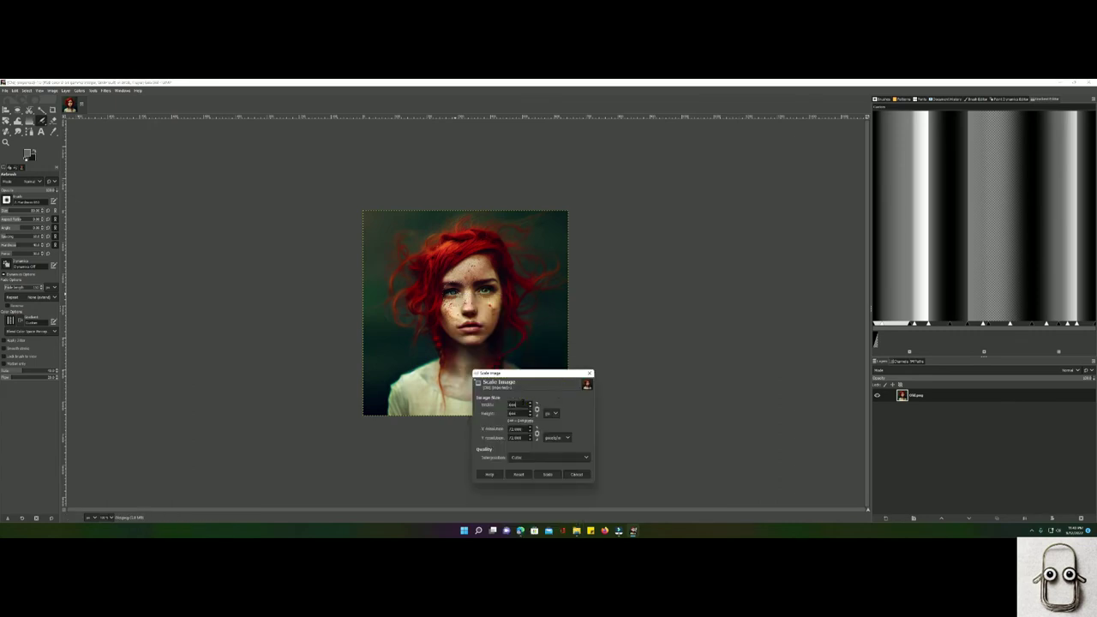
left_click(546, 474)
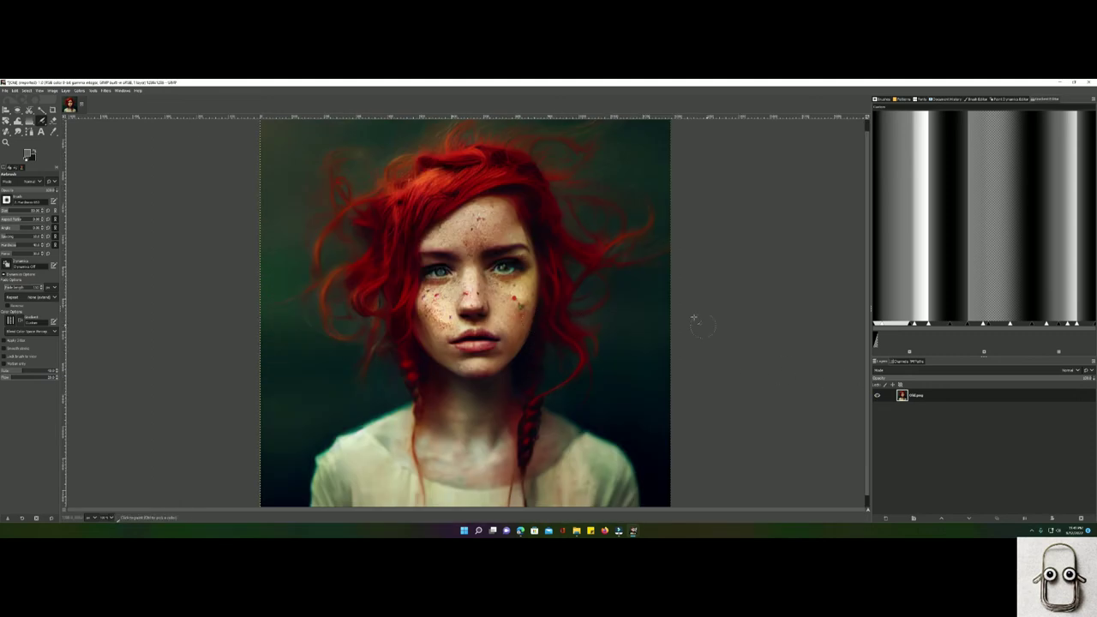
- Add New.png from the folder of fixed faces as a layer above the scaled portrait
left_click(575, 530)
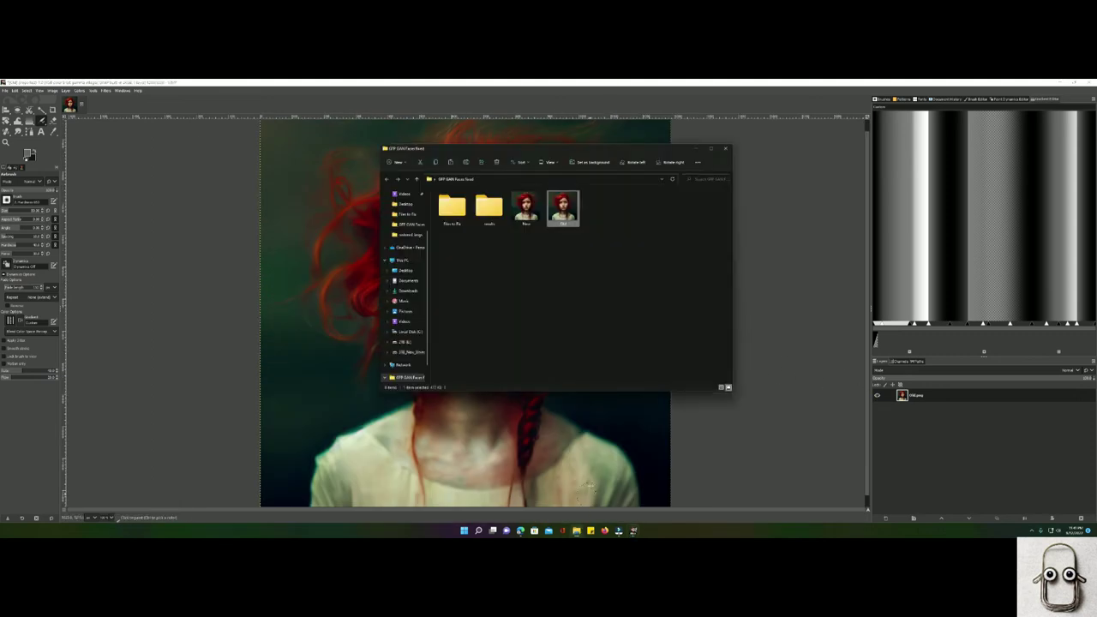
left_click(525, 209)
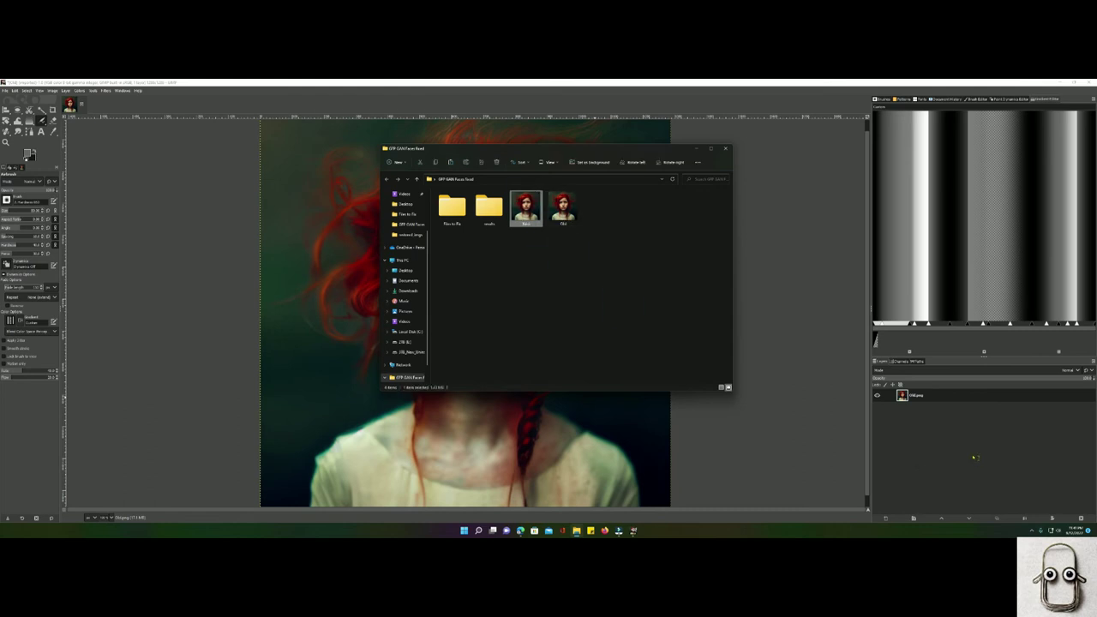
left_click(725, 148)
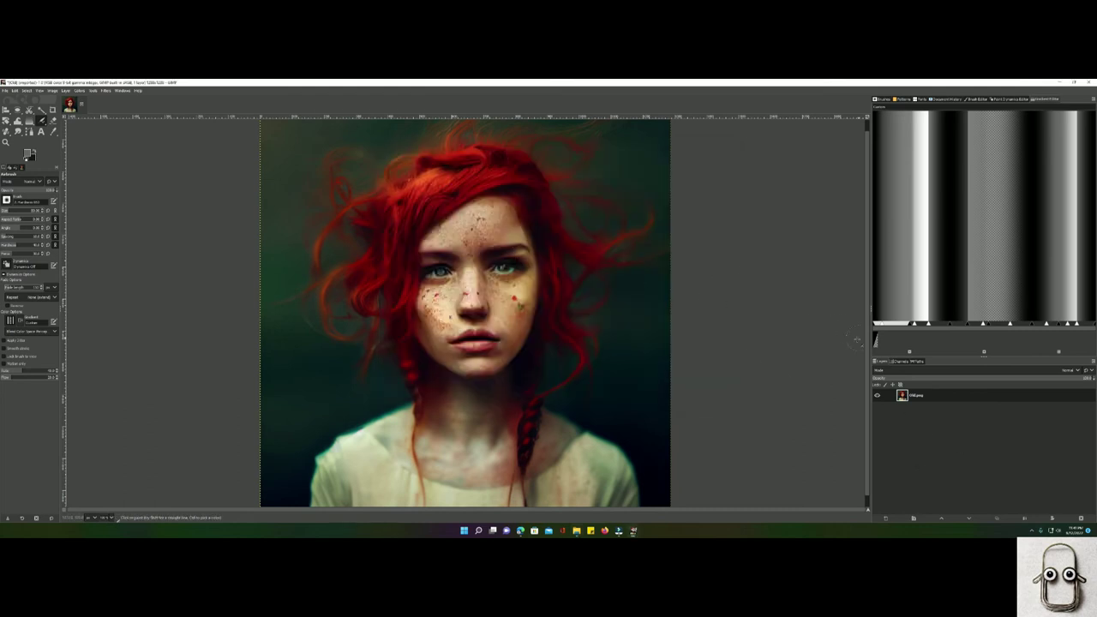
left_click_drag(547, 317, 657, 327)
left_click_drag(913, 408, 913, 393)
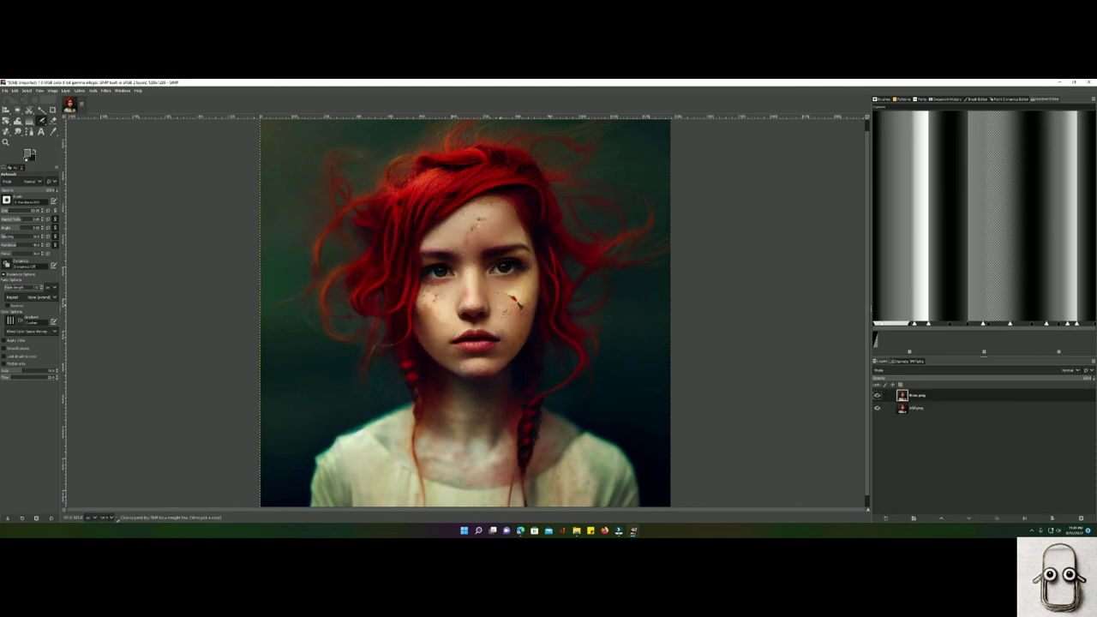
- Remove the scars from both cheeks on the New.png layer with the Healing tool at hardness 20
key("h")
scroll(524, 336, "up", 2)
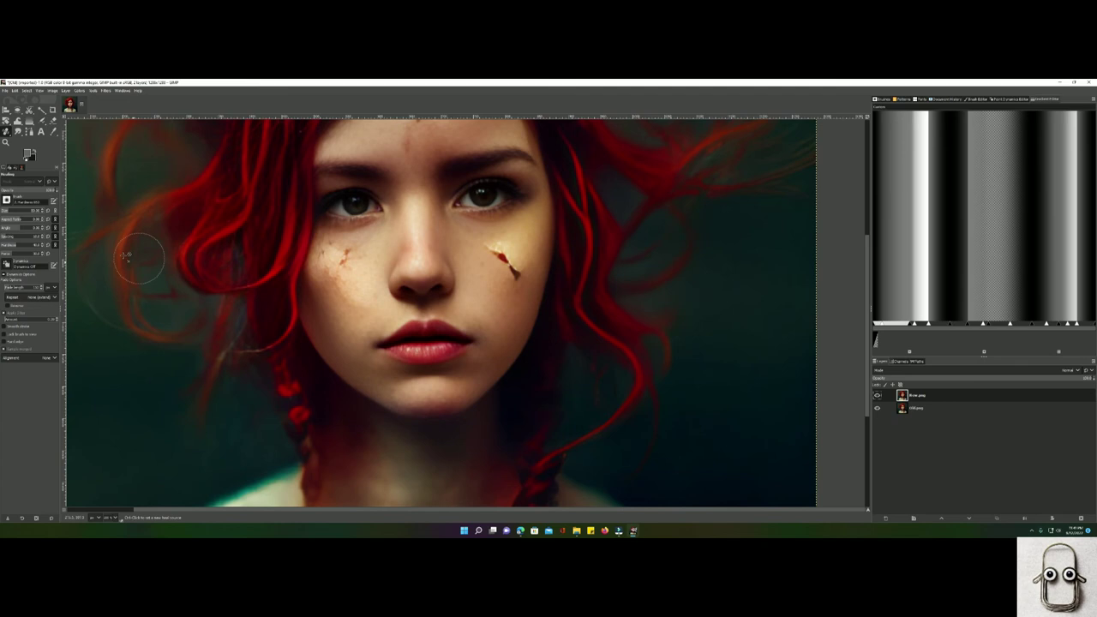
type("20")
key("Return")
left_click(538, 304, "ctrl")
left_click_drag(504, 254, 492, 252)
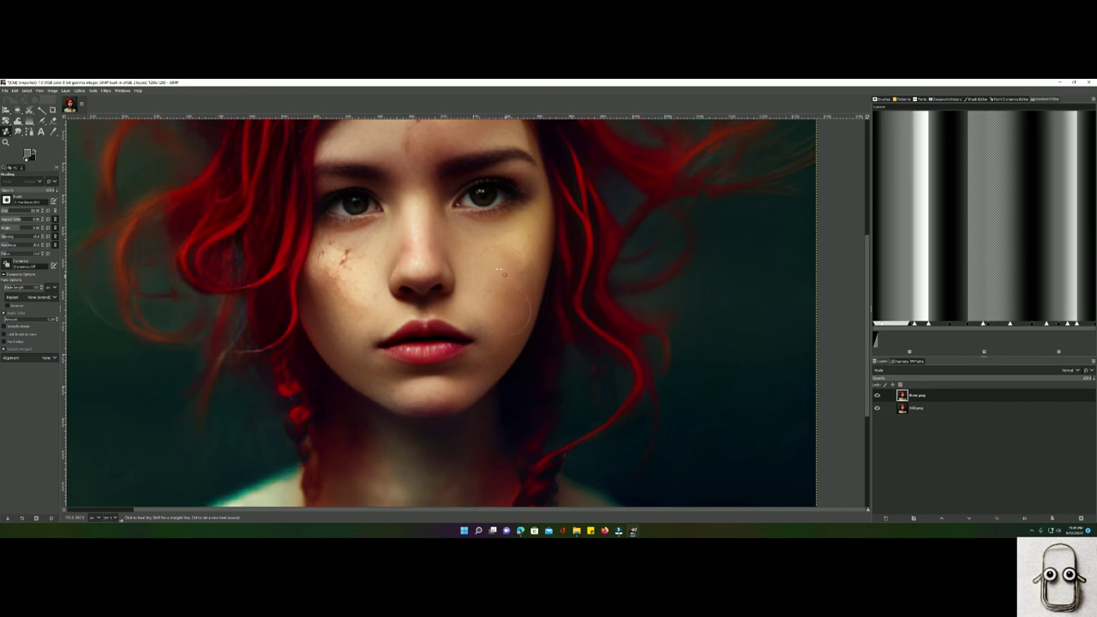
left_click(358, 277, "ctrl")
left_click_drag(346, 255, 334, 276)
- Heal the blemishes on the forehead from clean skin nearby and undo the last healing dab
scroll(425, 227, "up", 4)
left_click(363, 298, "ctrl")
left_click(420, 315)
left_click(405, 335)
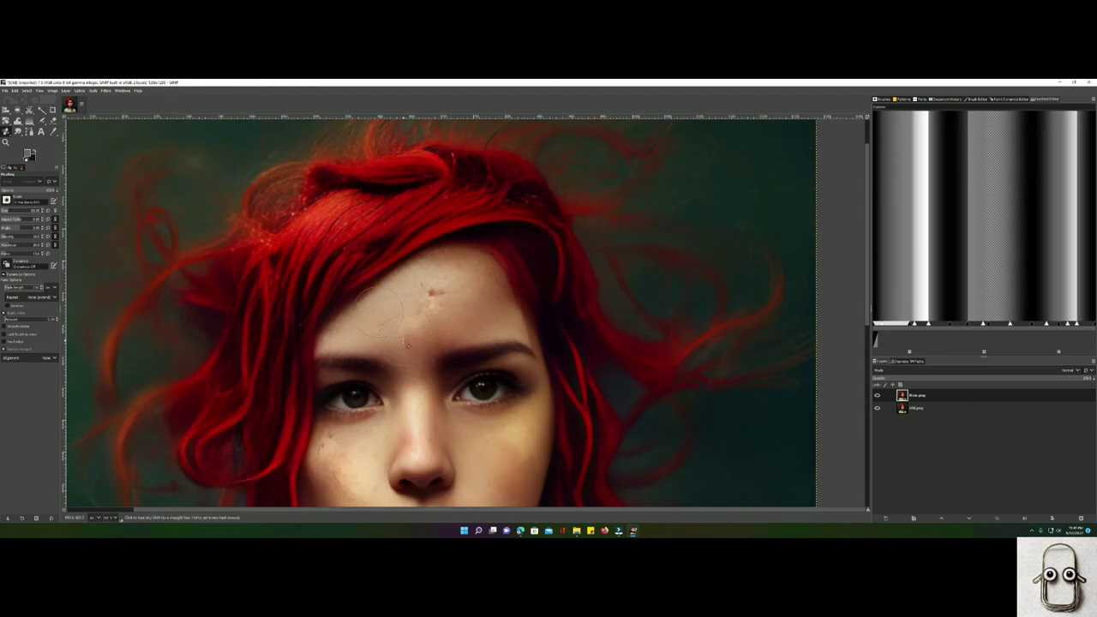
key("ctrl+z")
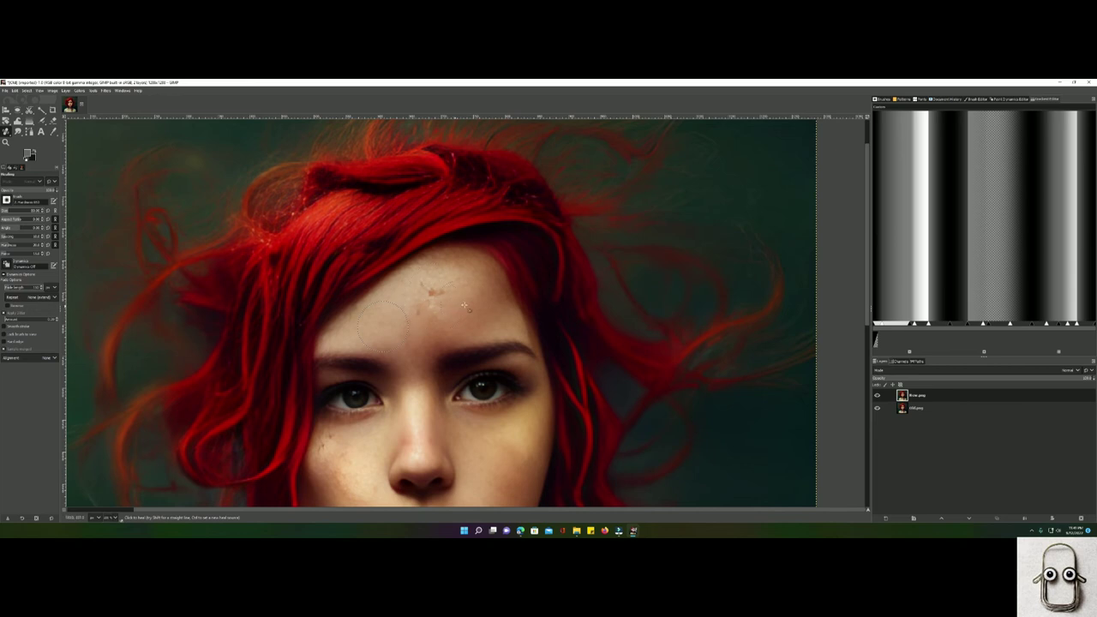
- Set the New.png layer's blend mode to Grain extract
scroll(548, 319, "down", 1, "ctrl")
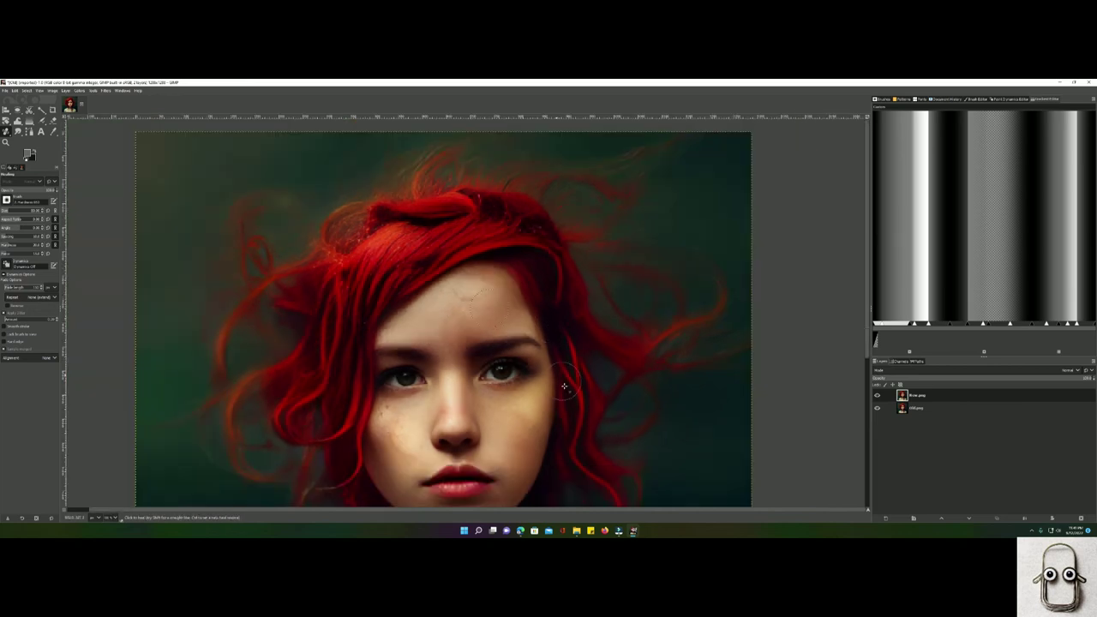
scroll(591, 424, "down", 3)
double_click(901, 395)
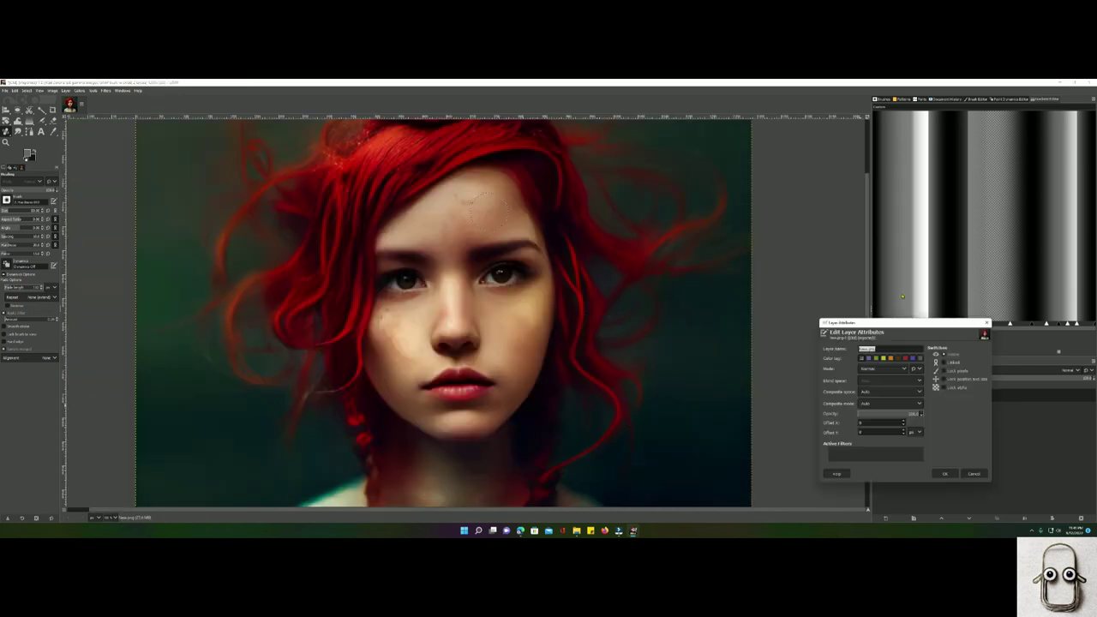
left_click(874, 367)
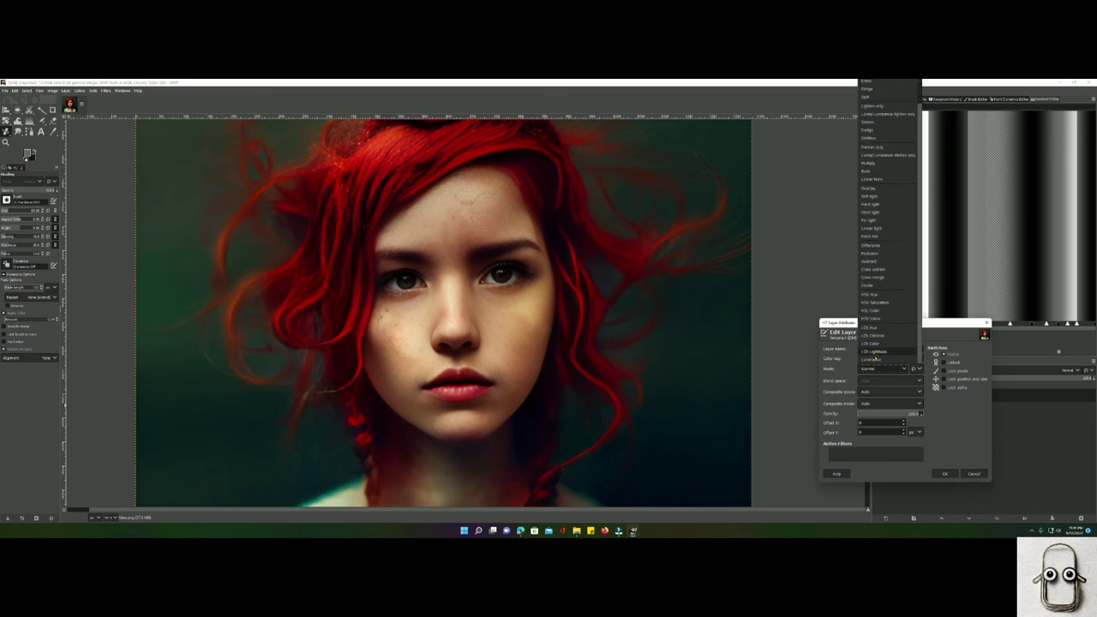
left_click(882, 268)
left_click(951, 473)
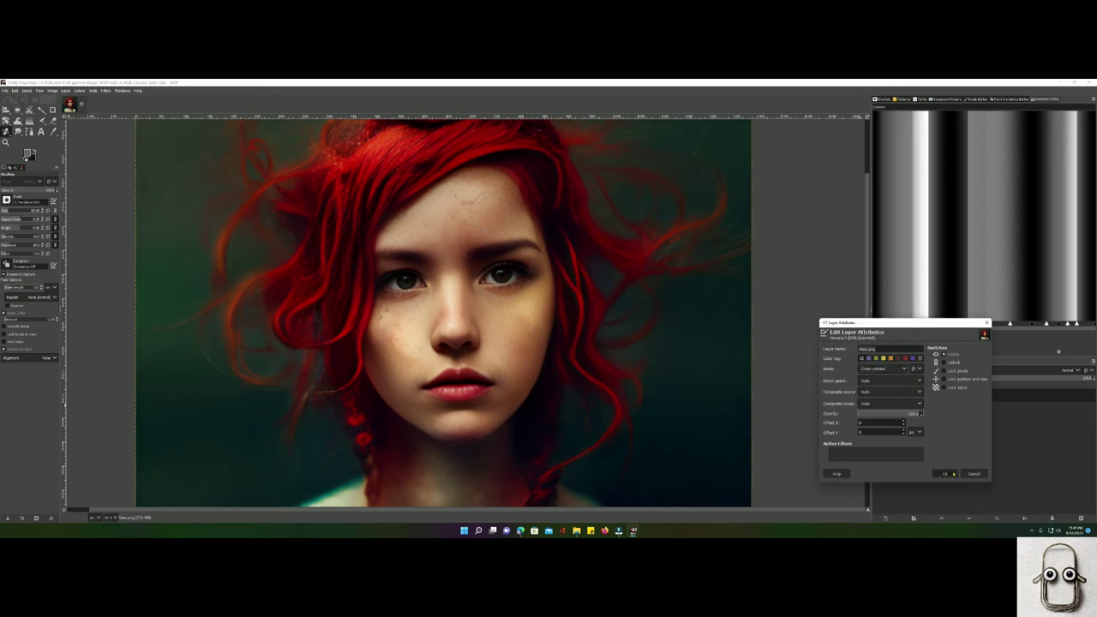
- Create a new layer from the visible result and set its blend mode to Grain merge
right_click(903, 397)
left_click(927, 215)
double_click(903, 394)
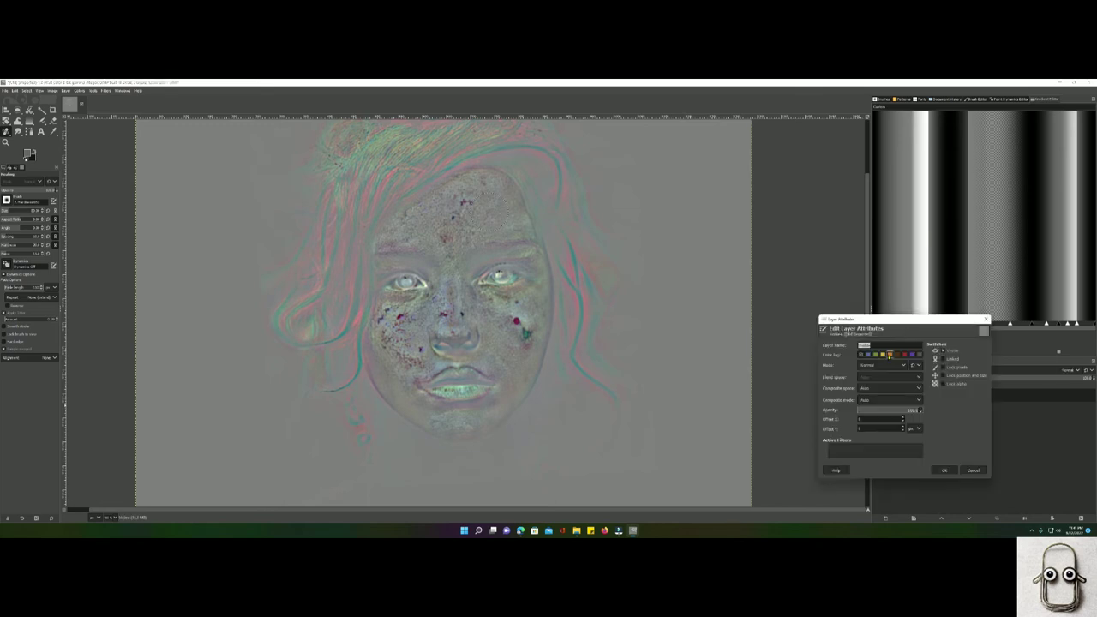
left_click(889, 365)
left_click(880, 274)
left_click(948, 471)
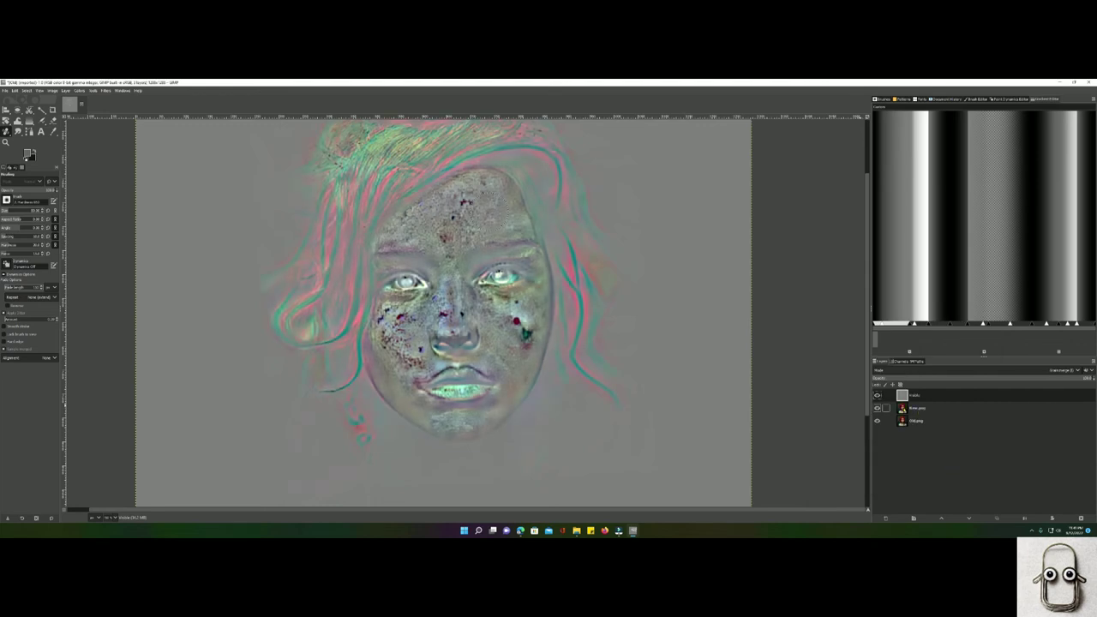
- Set the New.png layer's blend mode back to Normal
double_click(903, 409)
left_click(888, 381)
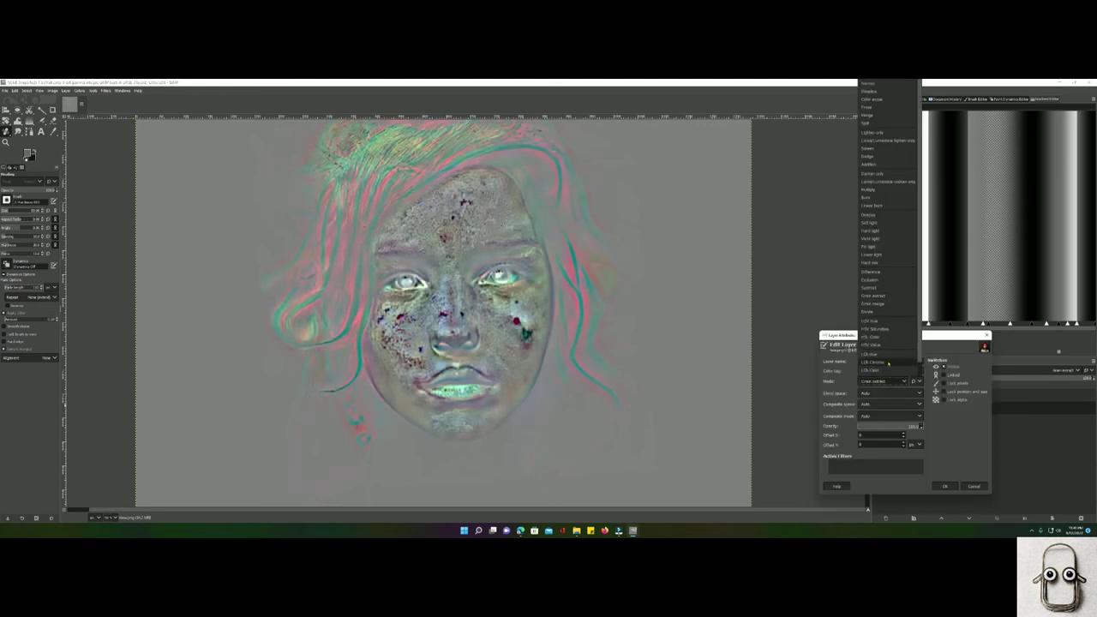
left_click(869, 83)
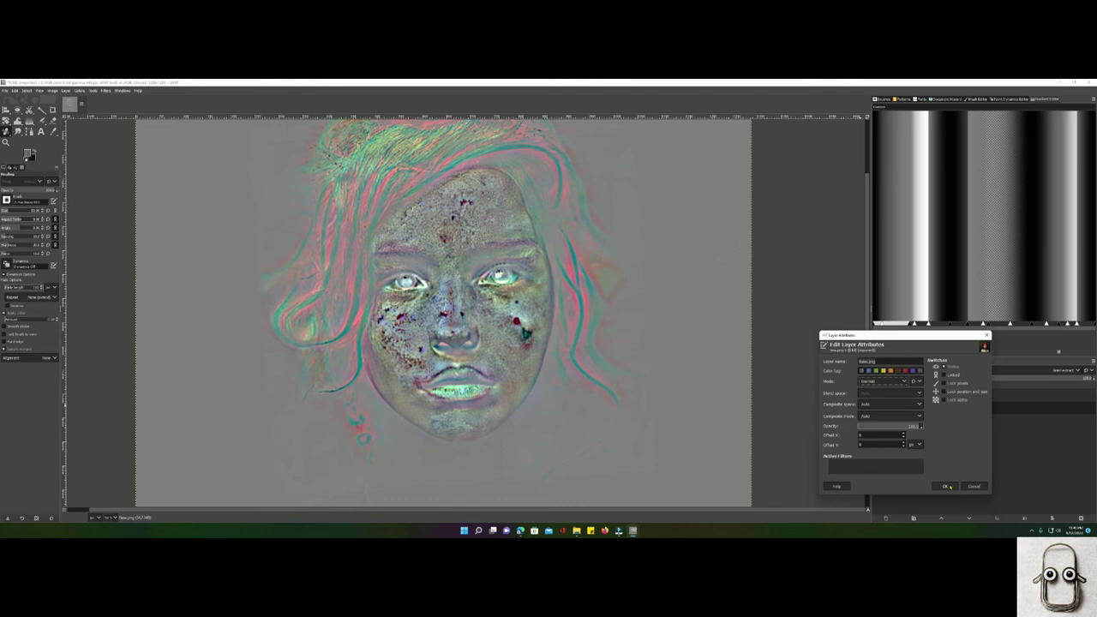
left_click(946, 486)
- Add a fully black layer mask to the grain-merge layer and fit the portrait in view
right_click(900, 396)
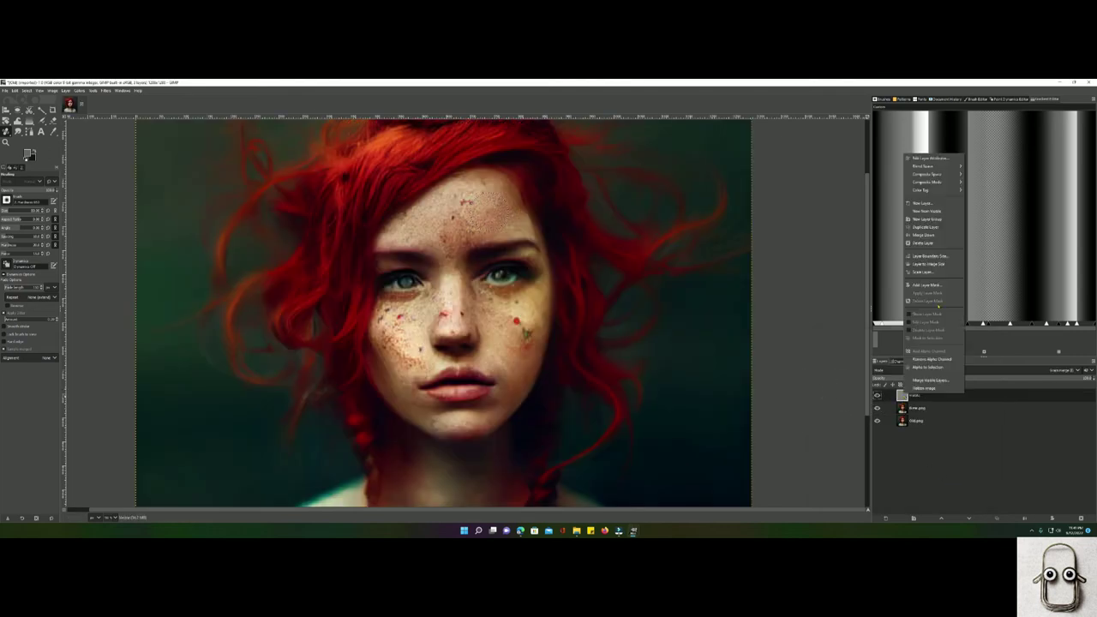
left_click(930, 285)
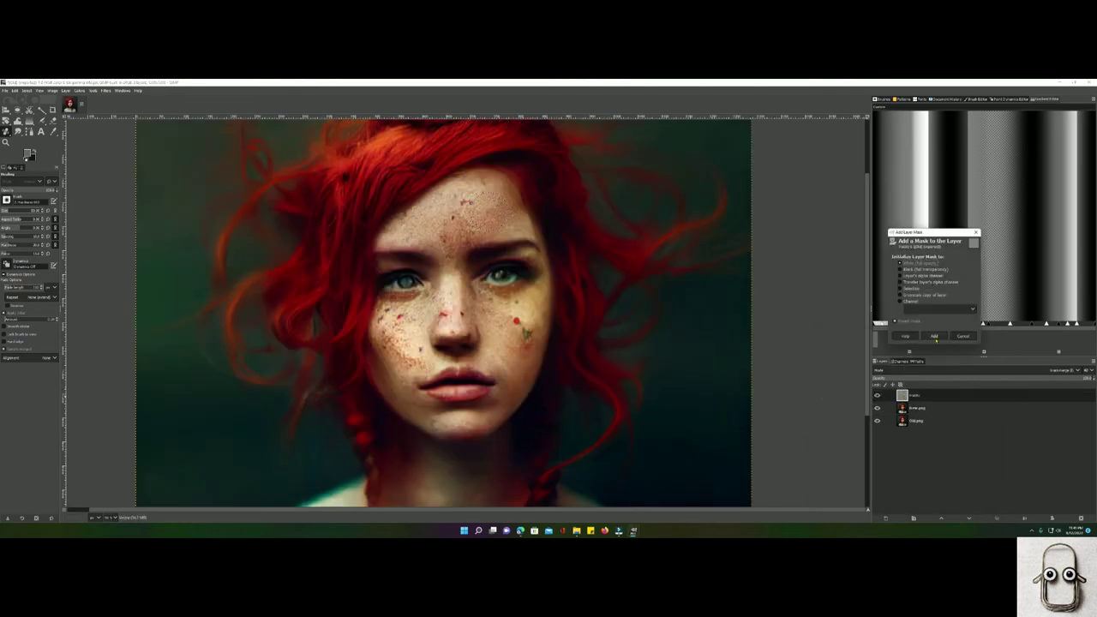
left_click(934, 336)
key("shift+ctrl+j")
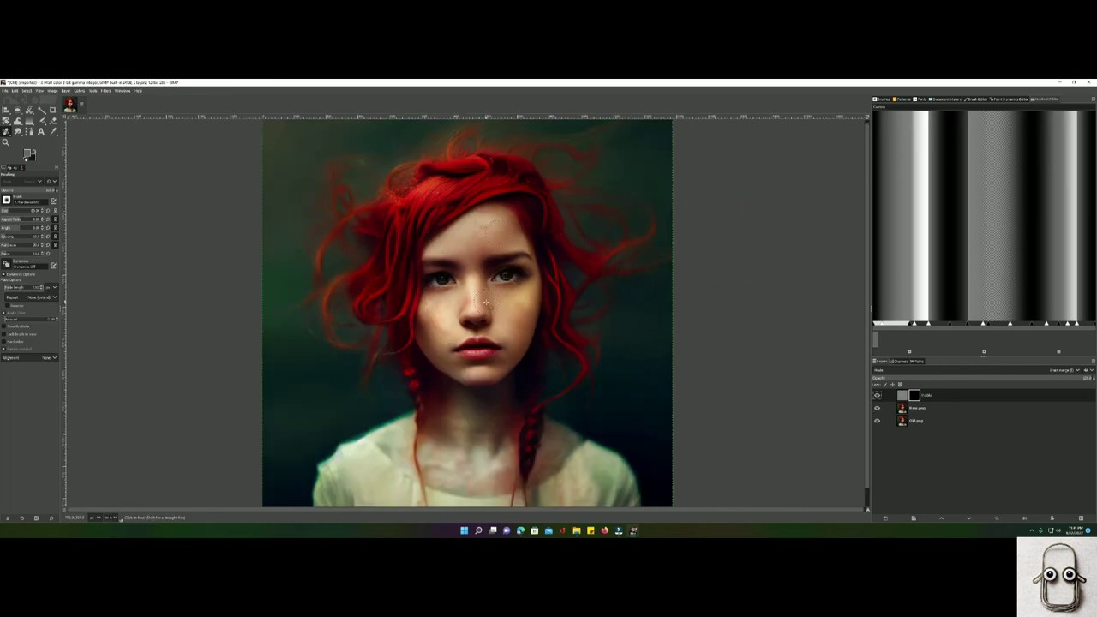
- Paint the grain-merge layer's mask in a light tone with the Airbrush to bring back freckles on the forehead, nose and cheeks
scroll(486, 303, "up", 2)
scroll(486, 302, "down", 1)
left_click(917, 313)
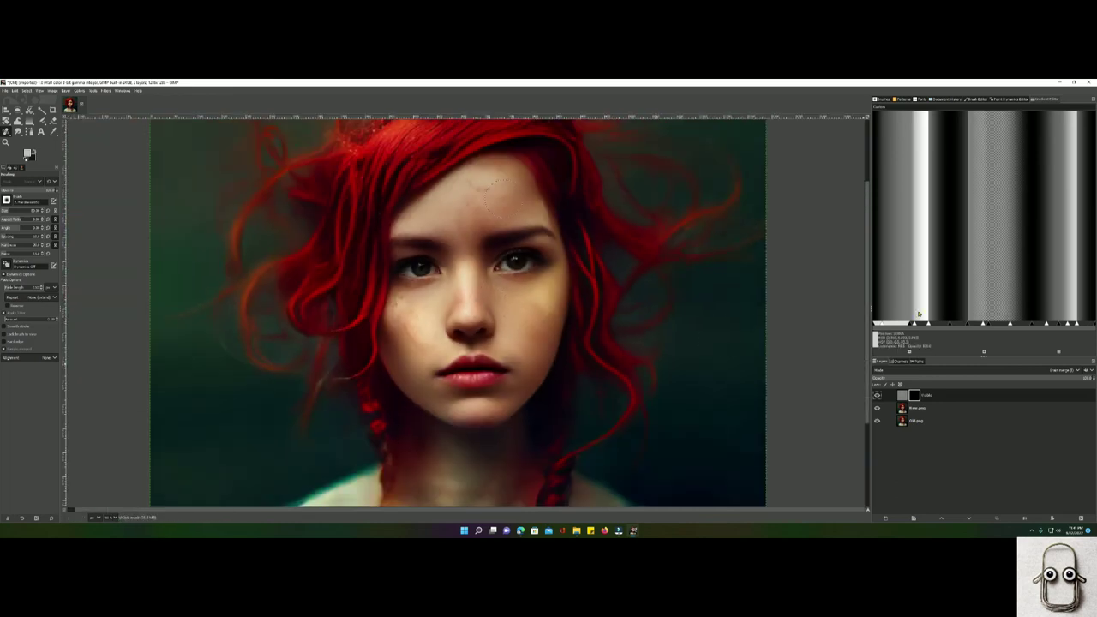
key("a")
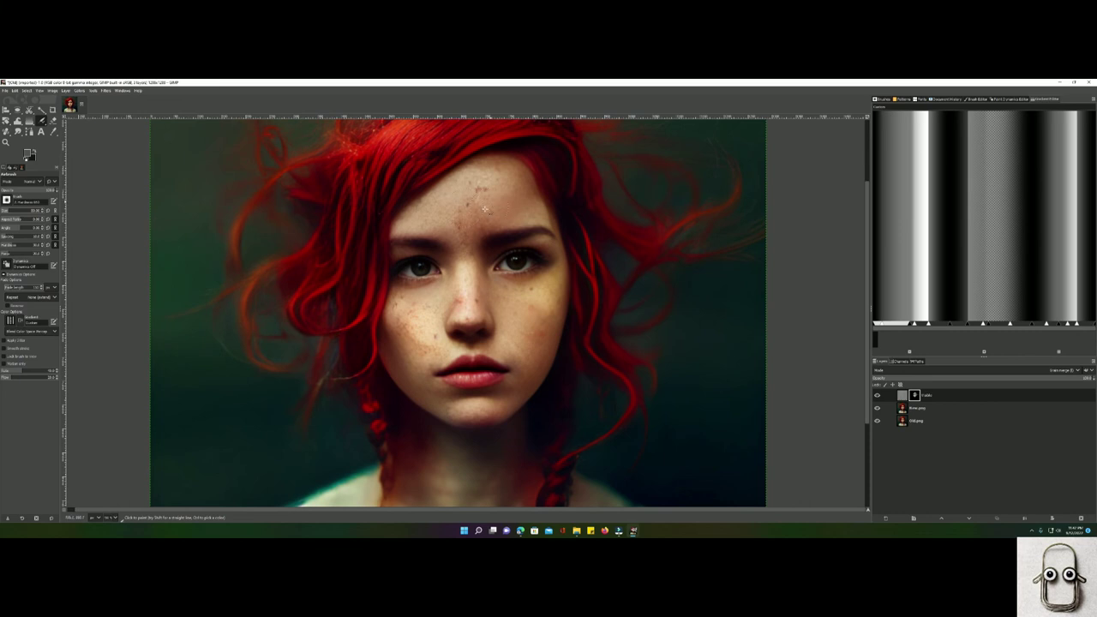
key("p")
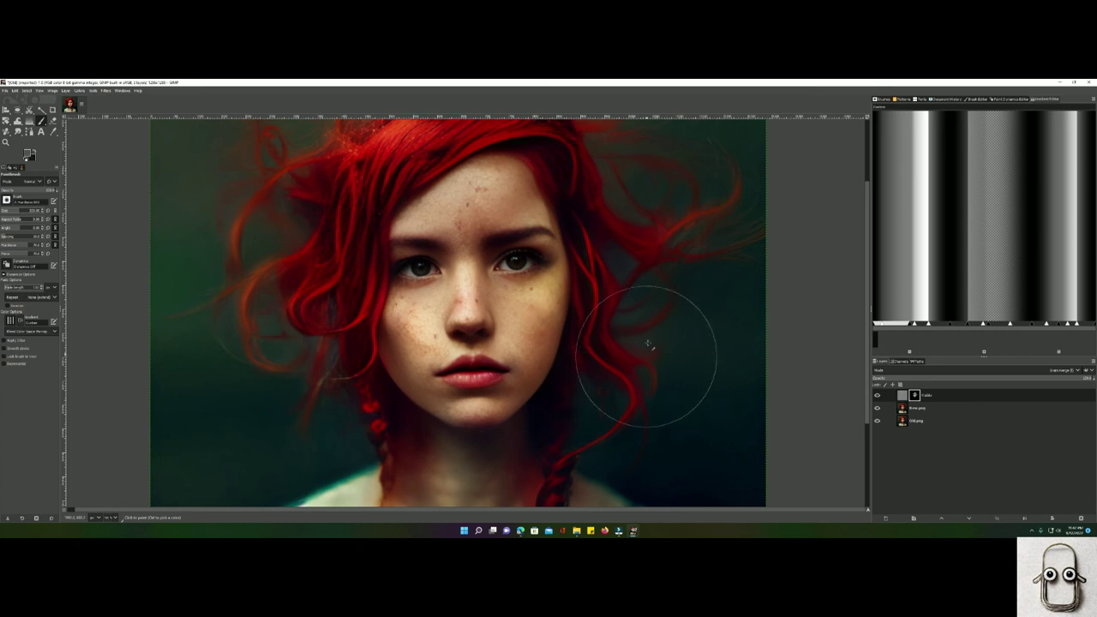
- Examine the restored skin detail on the face both close up and across the whole portrait
scroll(652, 292, "down", 1)
scroll(643, 310, "up", 1)
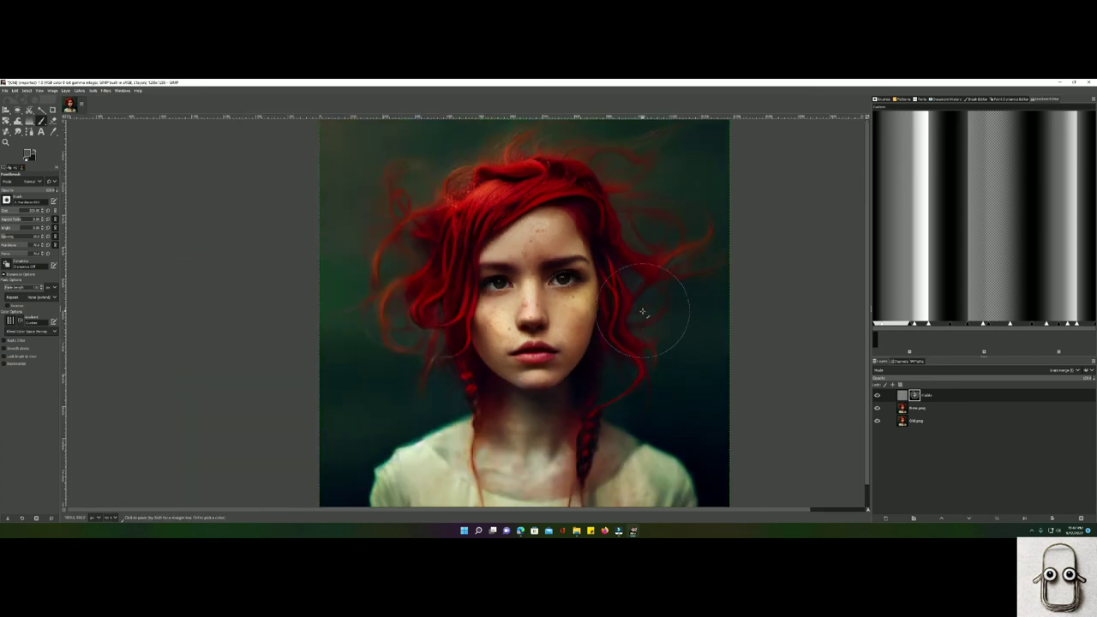
scroll(639, 319, "up", 1)
scroll(533, 312, "up", 1)
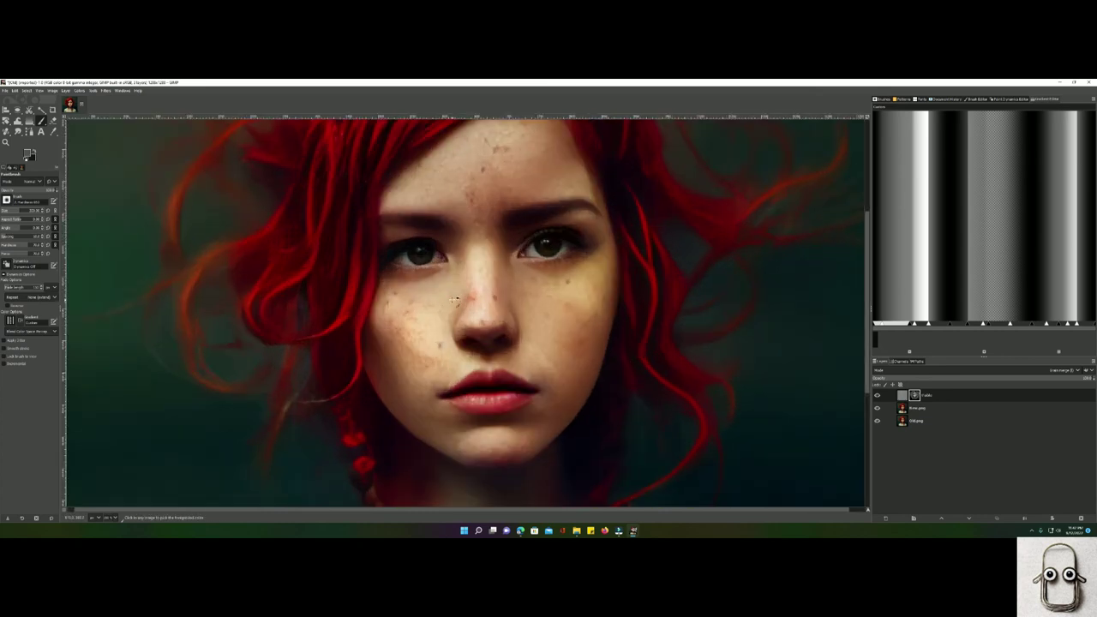
scroll(430, 296, "up", 1)
scroll(430, 296, "down", 2)
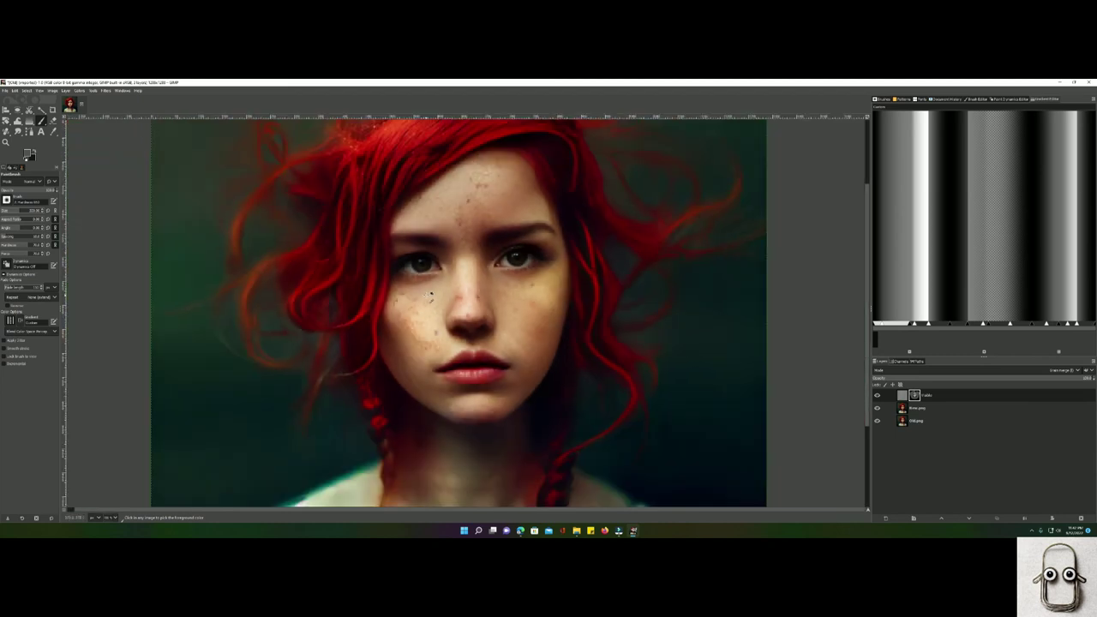
scroll(431, 294, "down", 2)
scroll(414, 298, "up", 2)
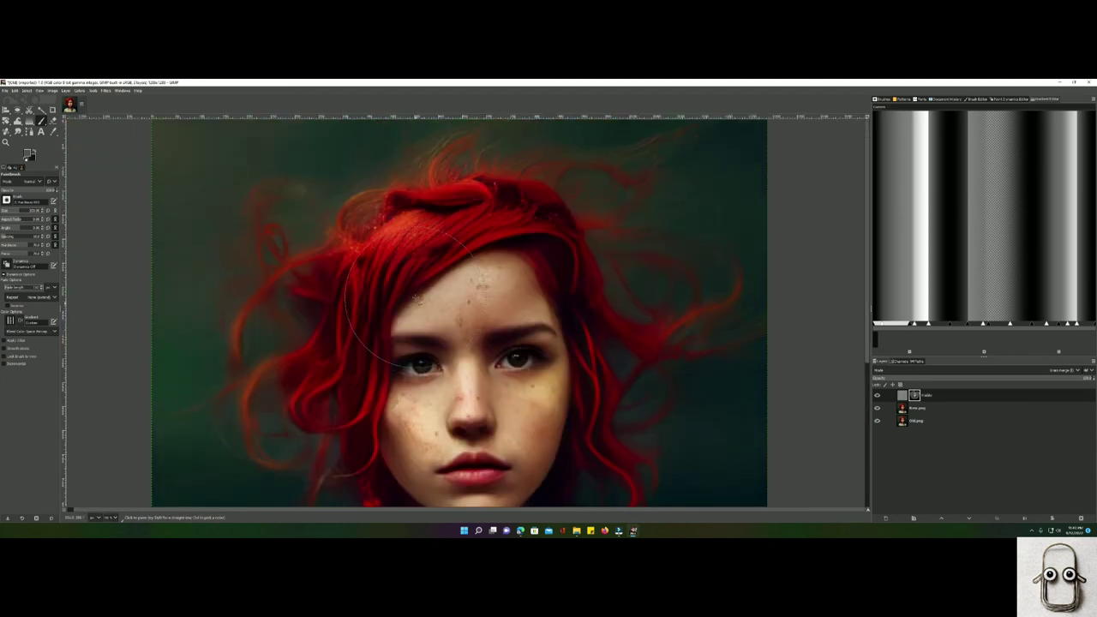
scroll(413, 293, "down", 1)
scroll(412, 308, "down", 1)
scroll(402, 344, "down", 1)
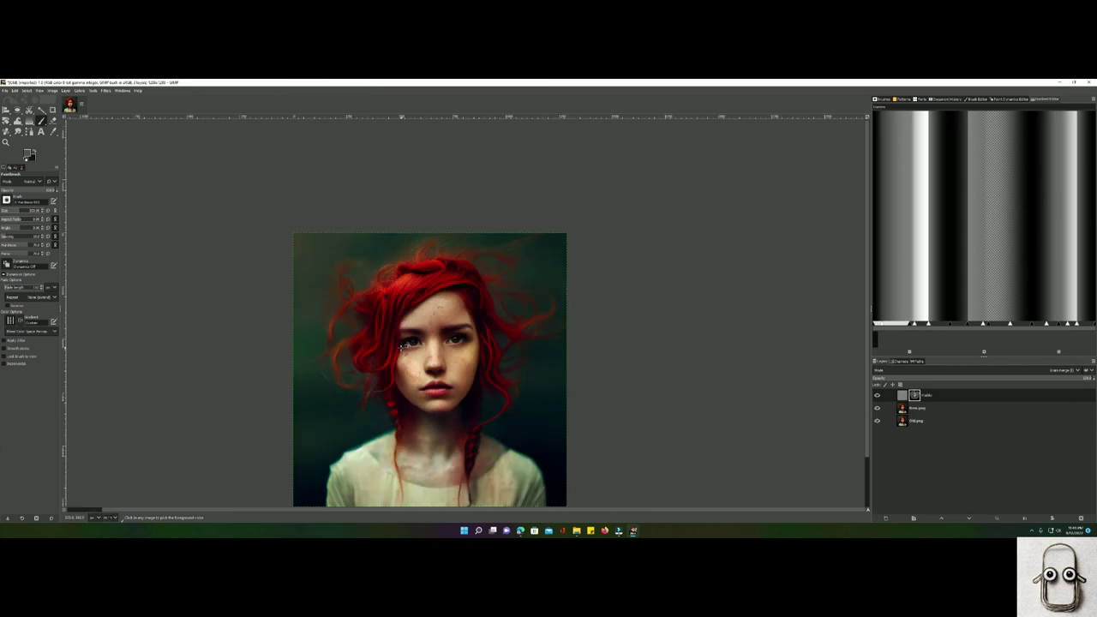